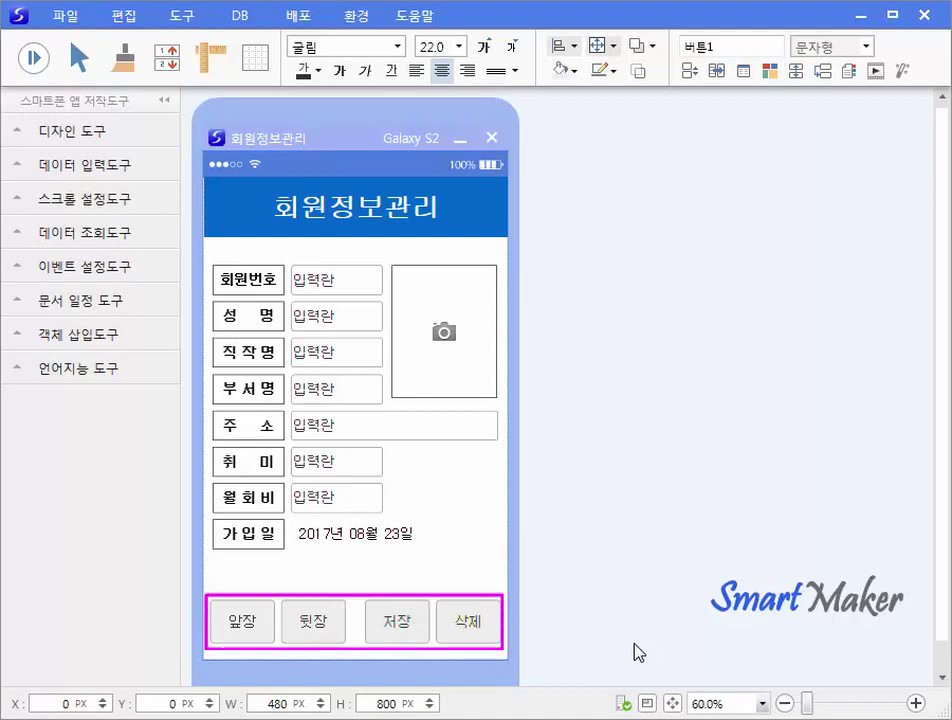
Review the function settings of the 앞장 button on the form.
left_click(268, 636)
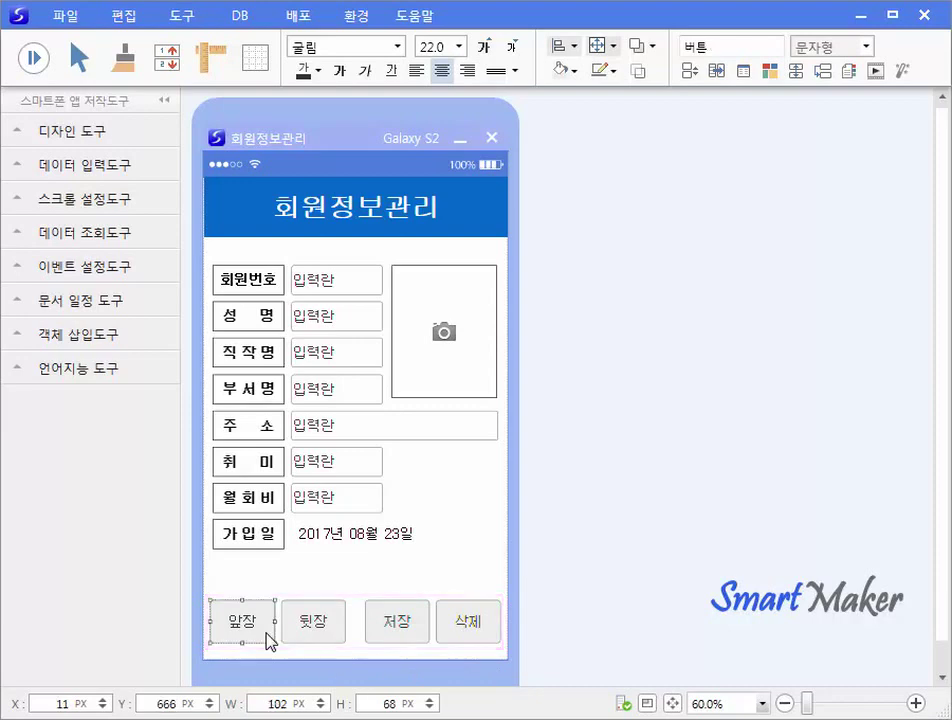
right_click(273, 637)
left_click(279, 650)
left_click_drag(600, 306, 800, 114)
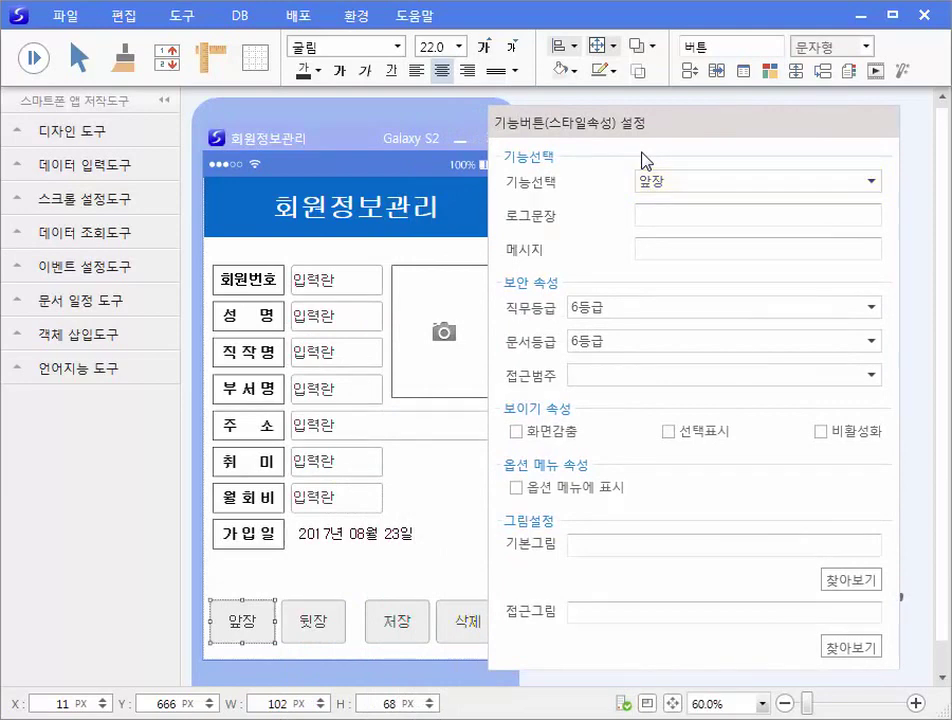
left_click(418, 540)
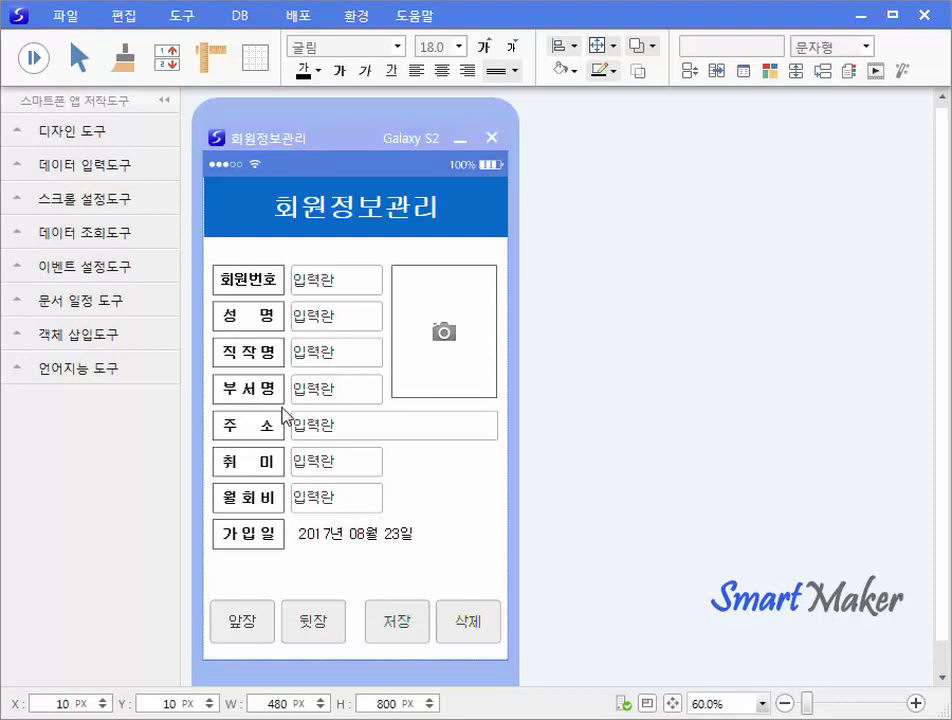
Select the 저장 button and open the form's 진행관리자.
left_click(373, 624)
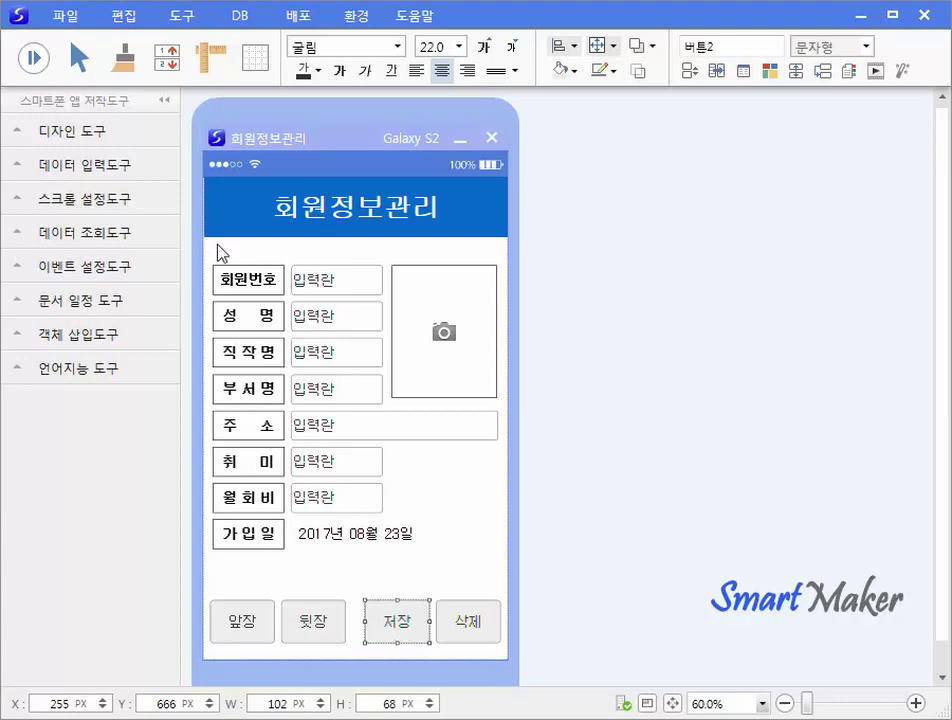
left_click(186, 16)
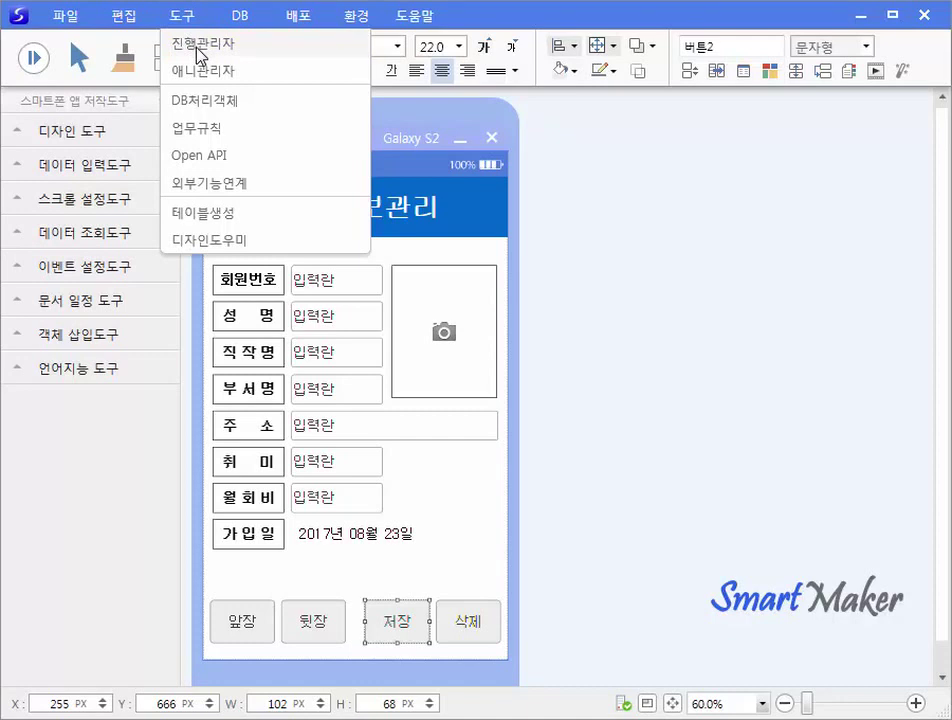
left_click(198, 50)
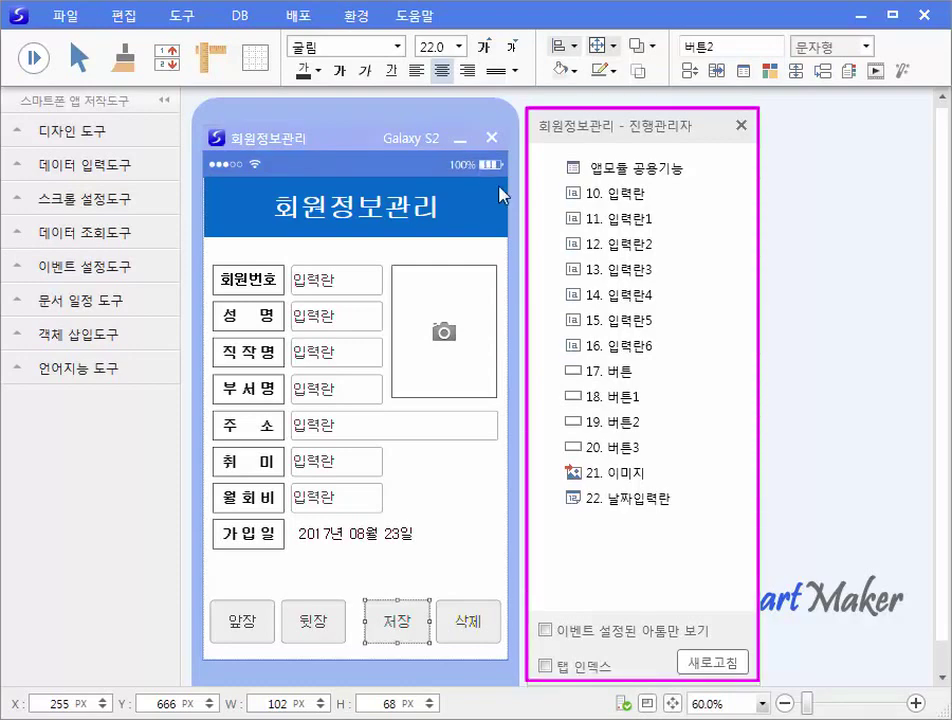
Check which 진행관리자 entries belong to the 앞장, 뒷장, 저장 and 삭제 buttons.
left_click(249, 642)
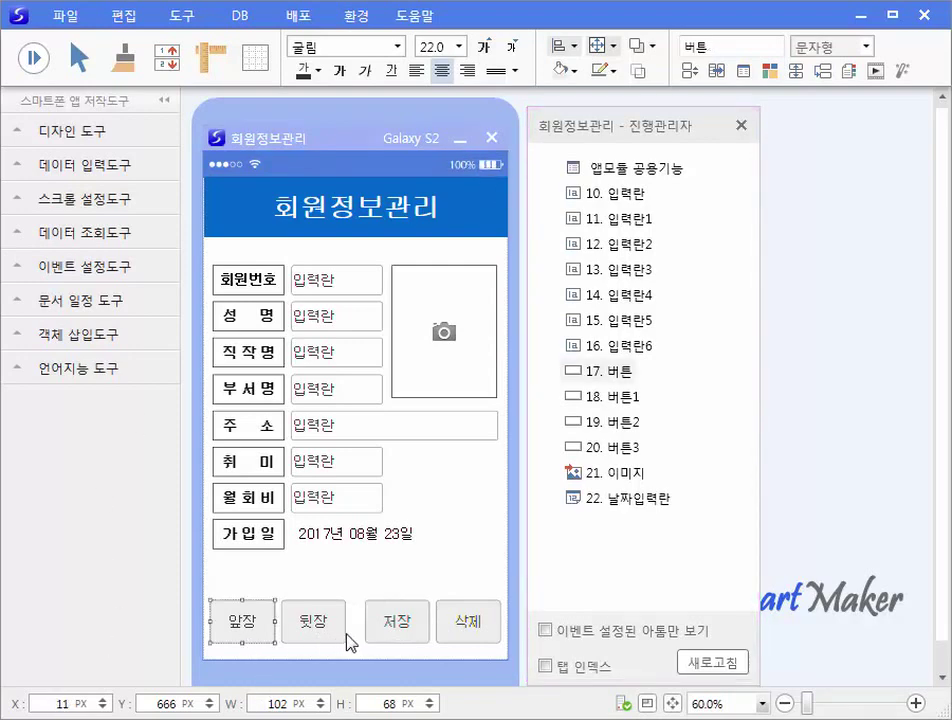
left_click(342, 638)
left_click(423, 638)
left_click(491, 633)
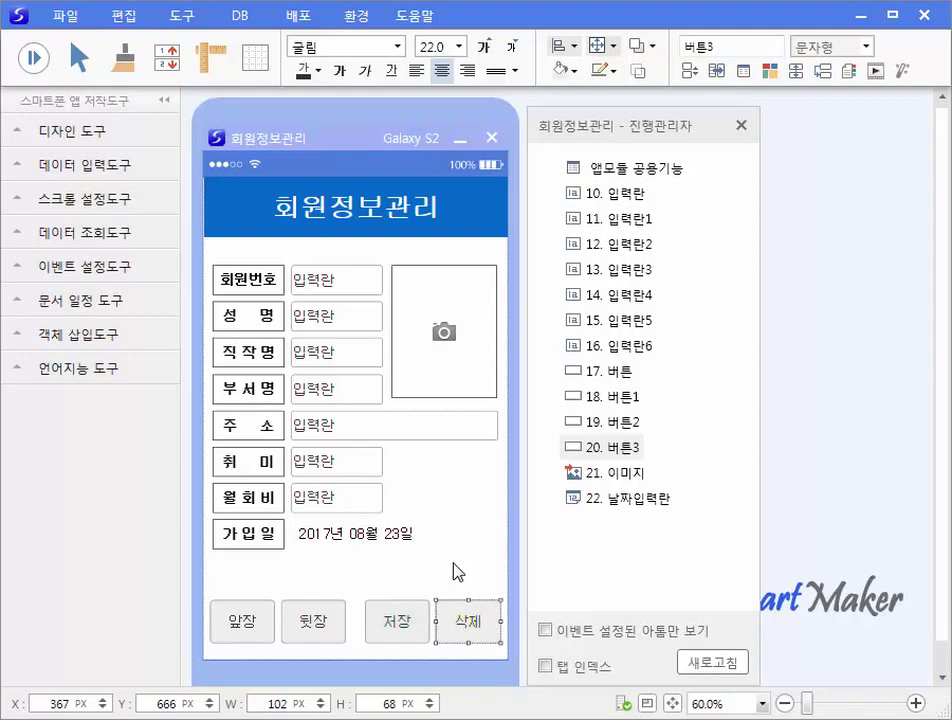
Rename the 진행관리자 entries 버튼 and 버튼1 as 앞장 and 뒷장.
left_click(625, 374)
key("F2")
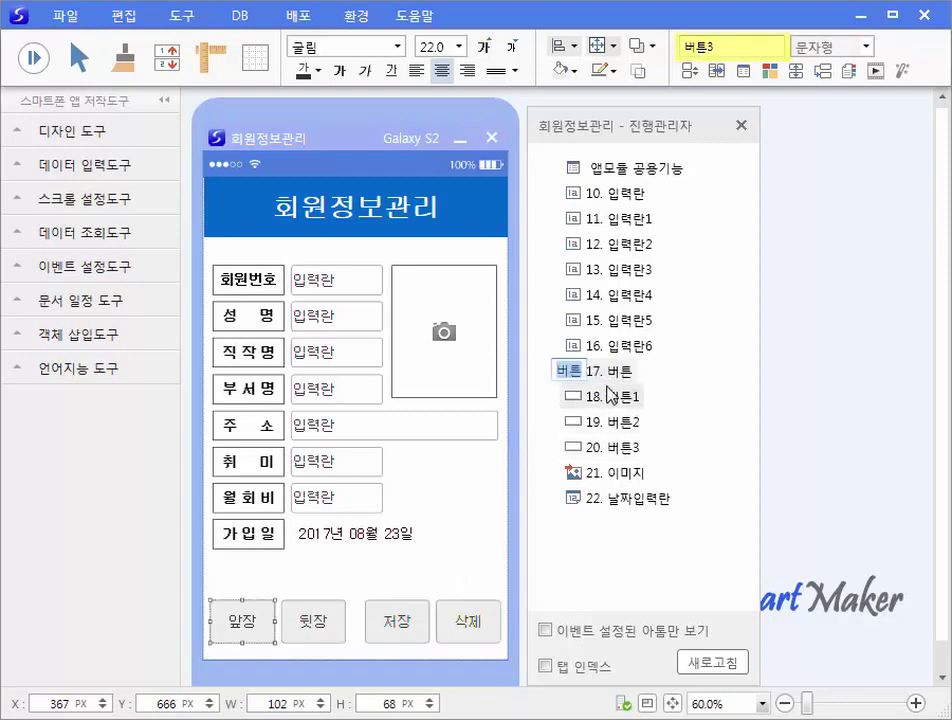
type("앞장")
key("Return")
left_click(625, 397)
key("F2")
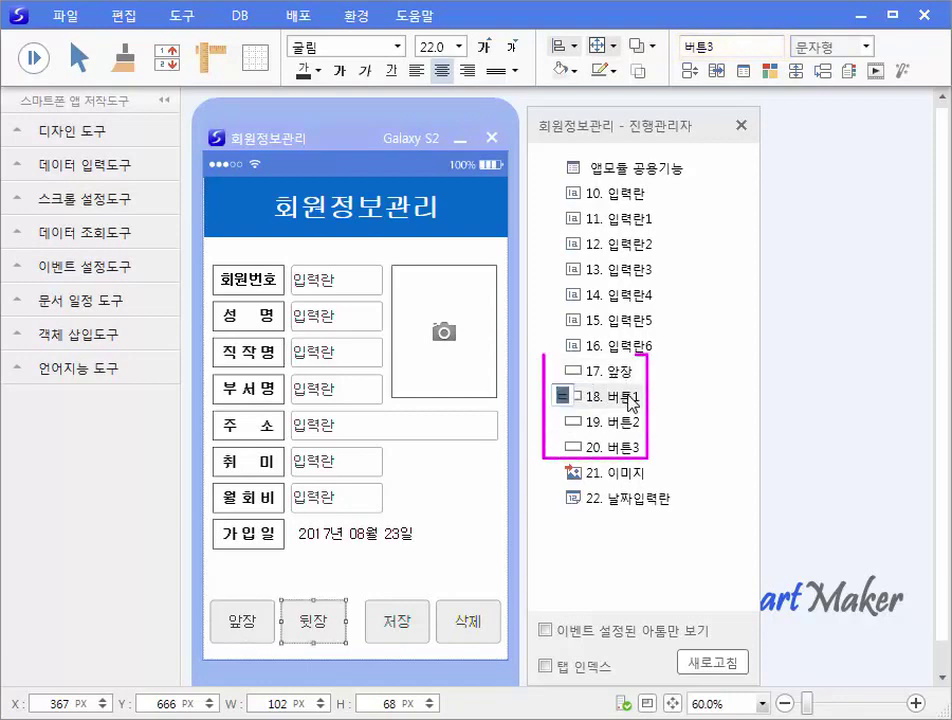
type("뒷장")
key("Return")
Rename the 진행관리자 entries 버튼2 and 버튼3 as 저장 and 삭제.
left_click(625, 422)
key("F2")
type("저장")
key("Return")
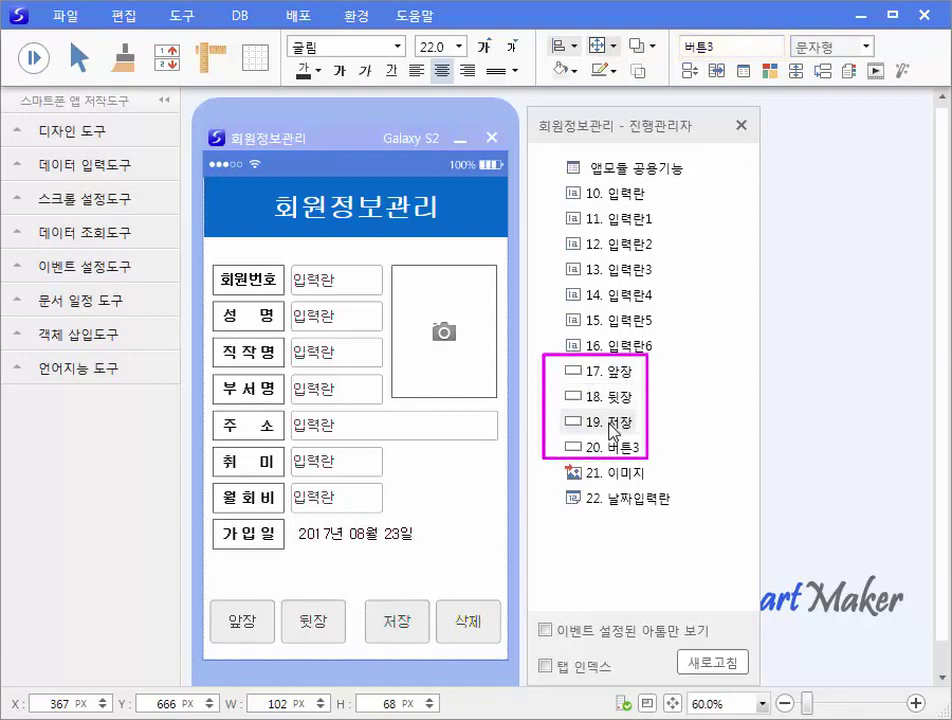
left_click(600, 447)
key("F2")
type("삭제")
key("Return")
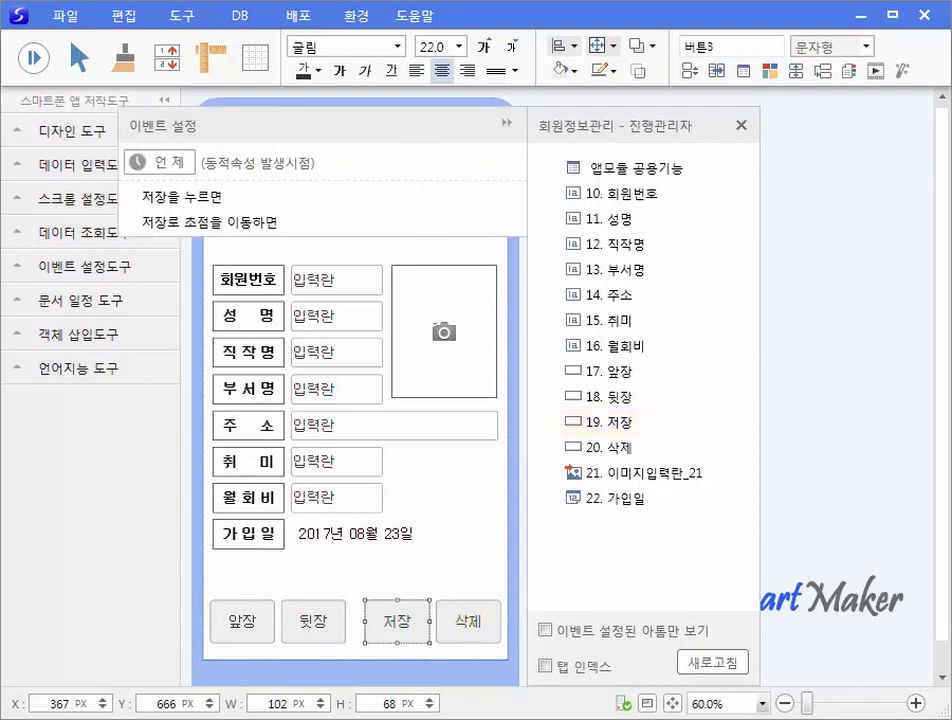
Create an event for the 저장 button triggered by 저장을 누르면, with 실행함수호출 as its task type.
mouse_move(271, 164)
mouse_move(321, 168)
left_click(184, 196)
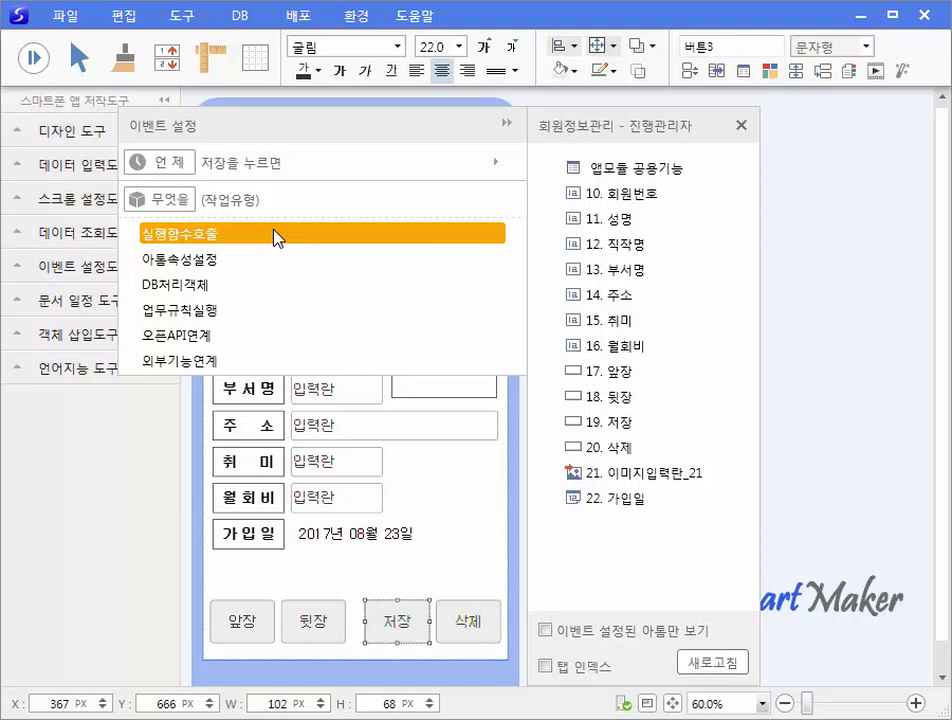
left_click(228, 262)
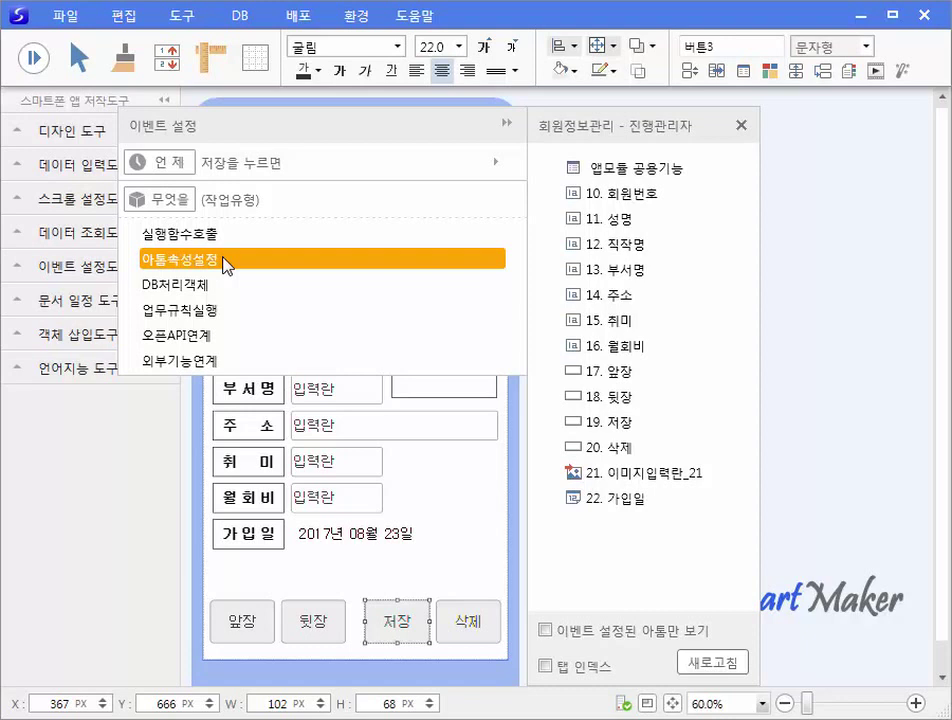
left_click(236, 287)
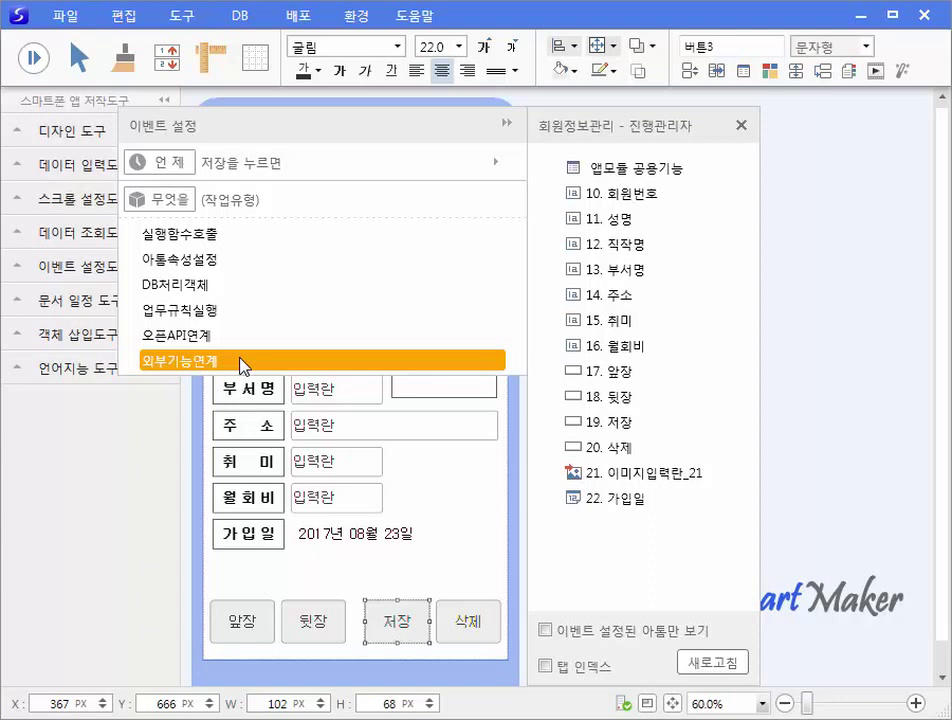
left_click(246, 367)
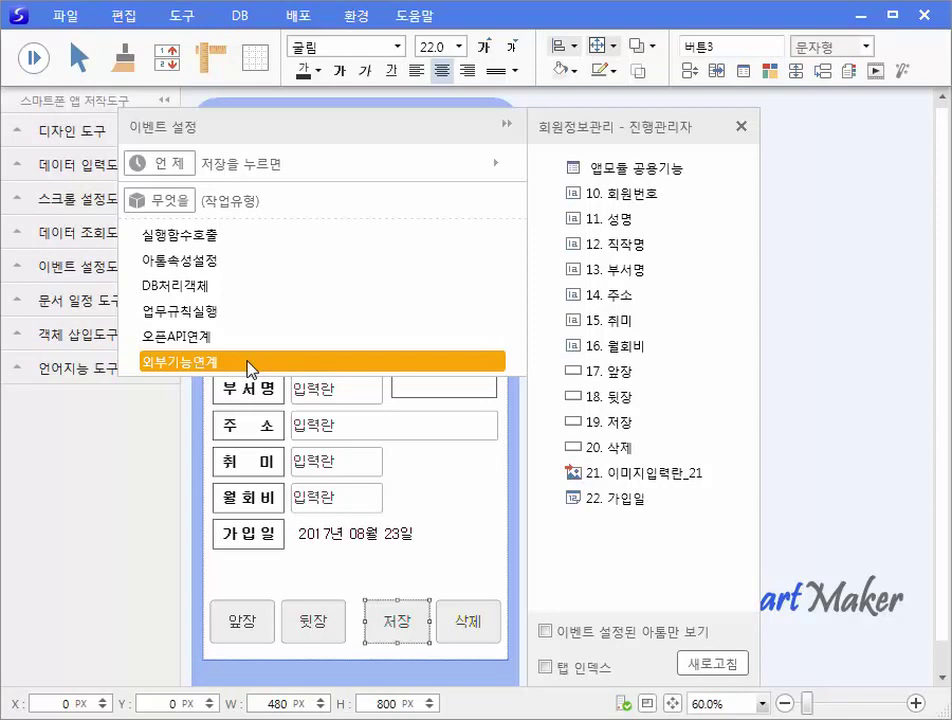
left_click(205, 235)
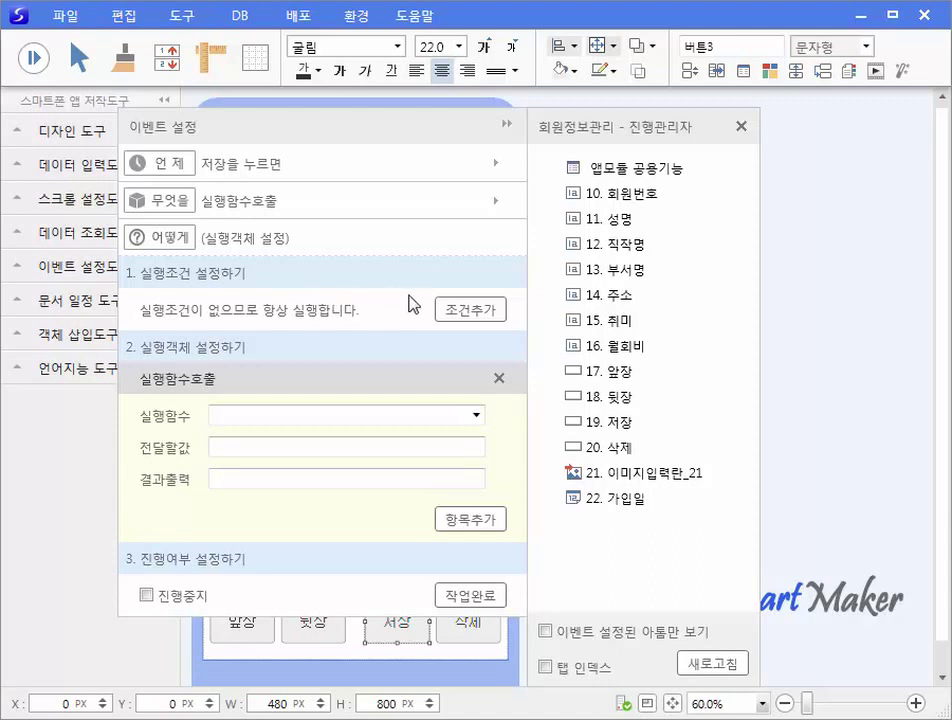
Add the execution condition 가입일 <= 20170531 to the 저장 event.
left_click(463, 314)
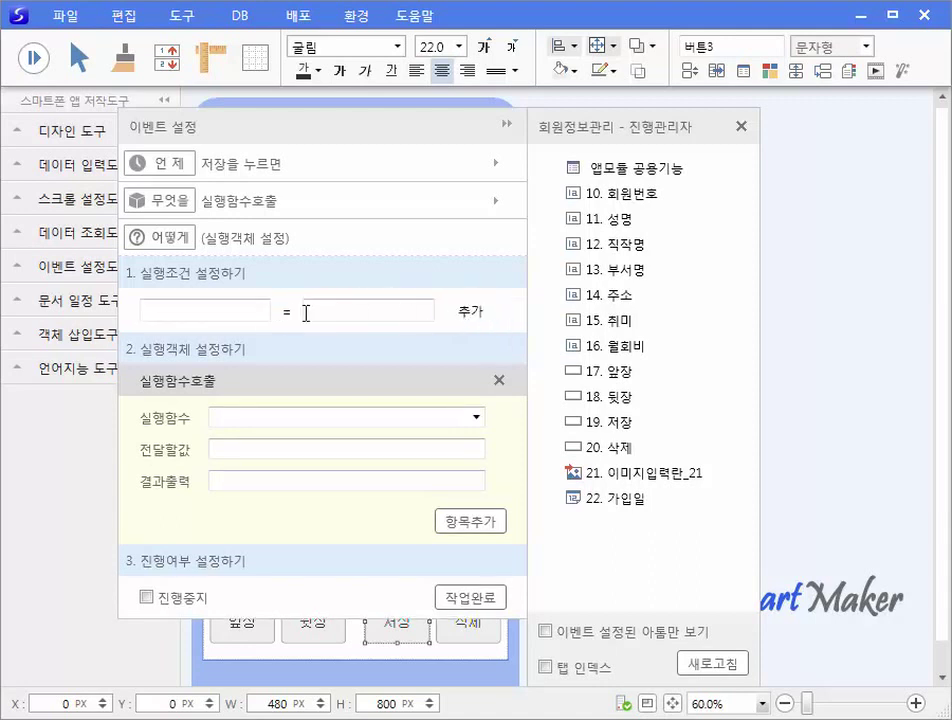
left_click(237, 314)
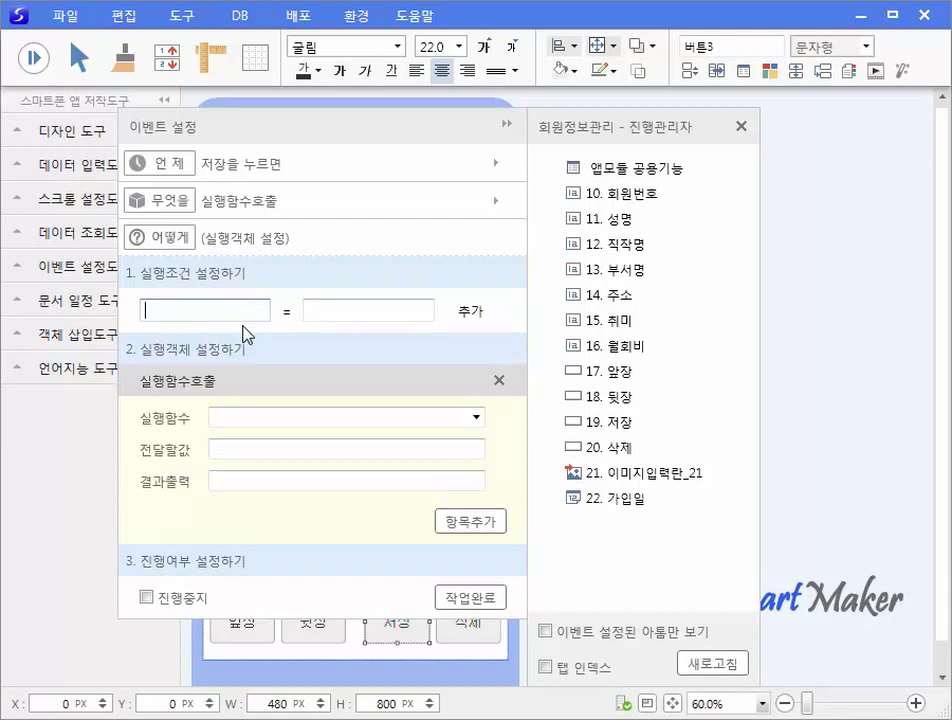
type("길입일")
key("Tab")
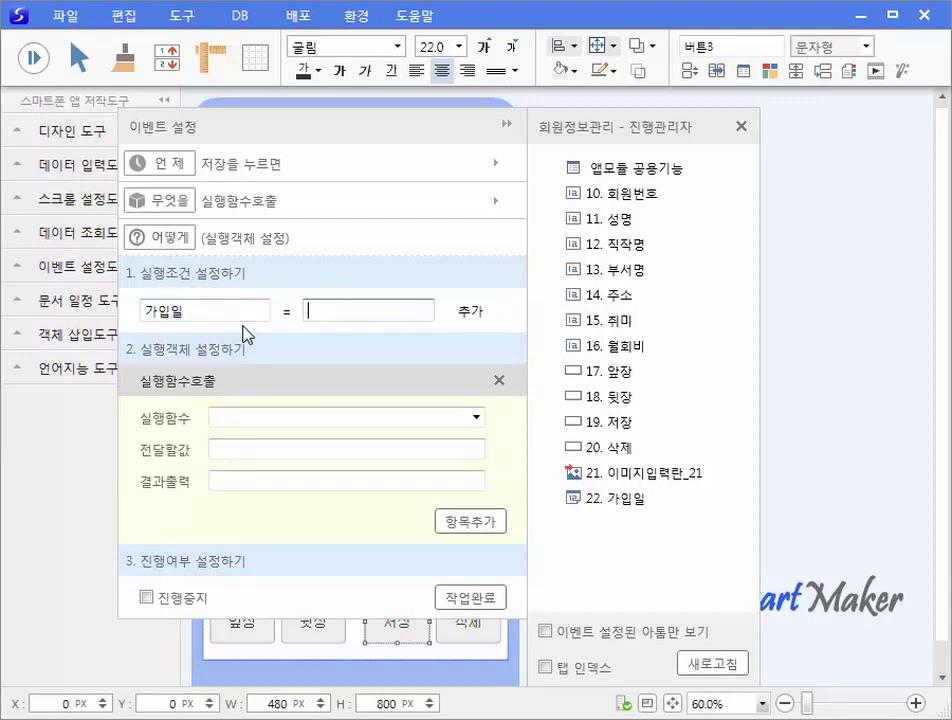
type("20170531")
left_click(287, 313)
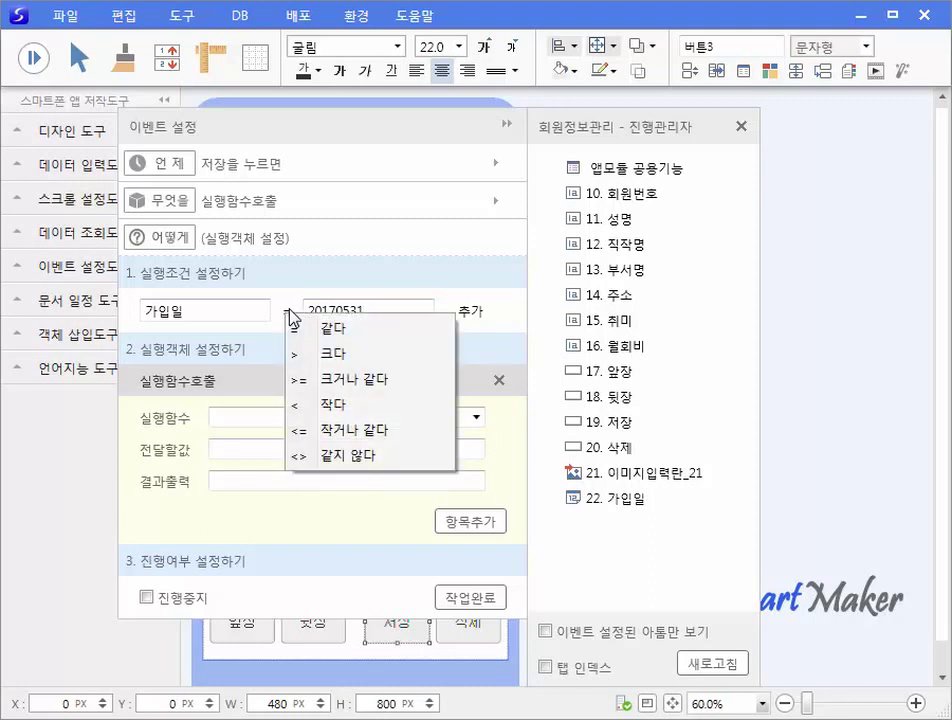
left_click(327, 433)
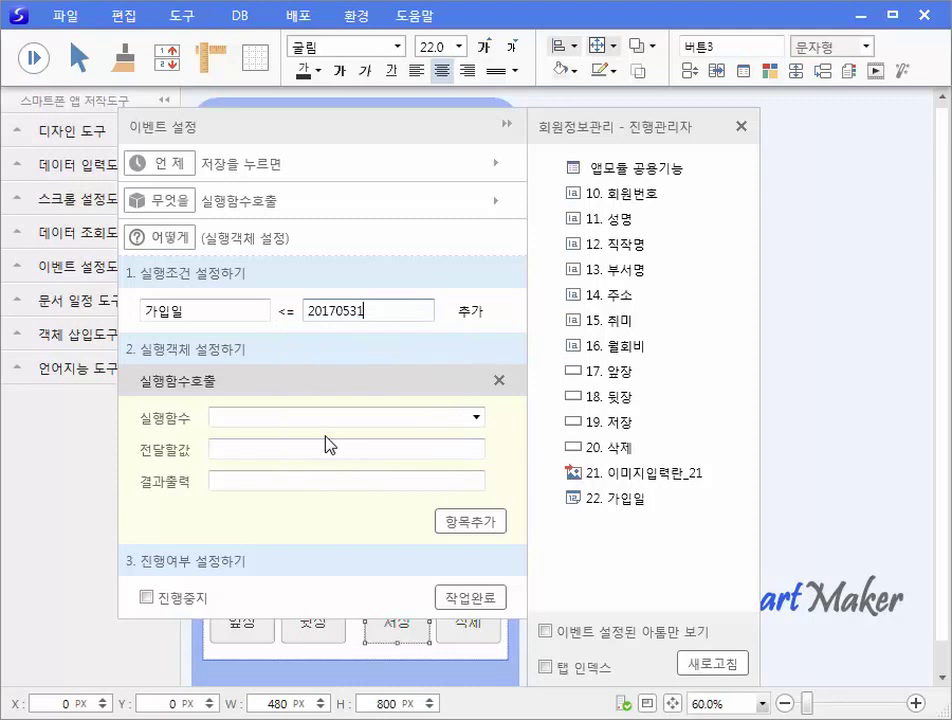
Add a second execution condition, joined by 그리고, of 월회비 <> 30000.
left_click(478, 313)
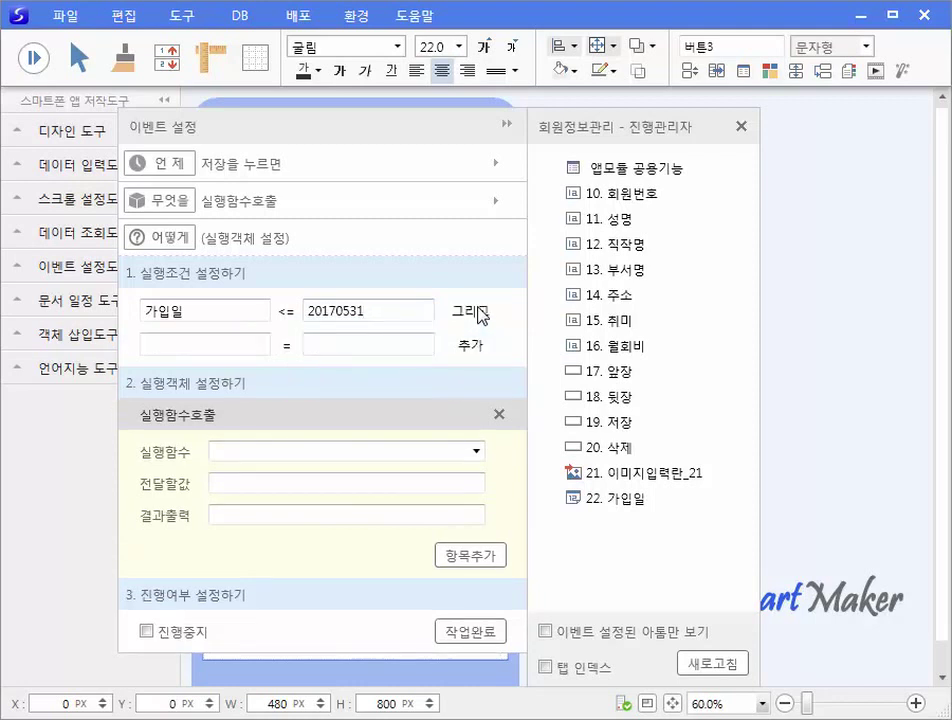
left_click(250, 342)
type("ㅇ")
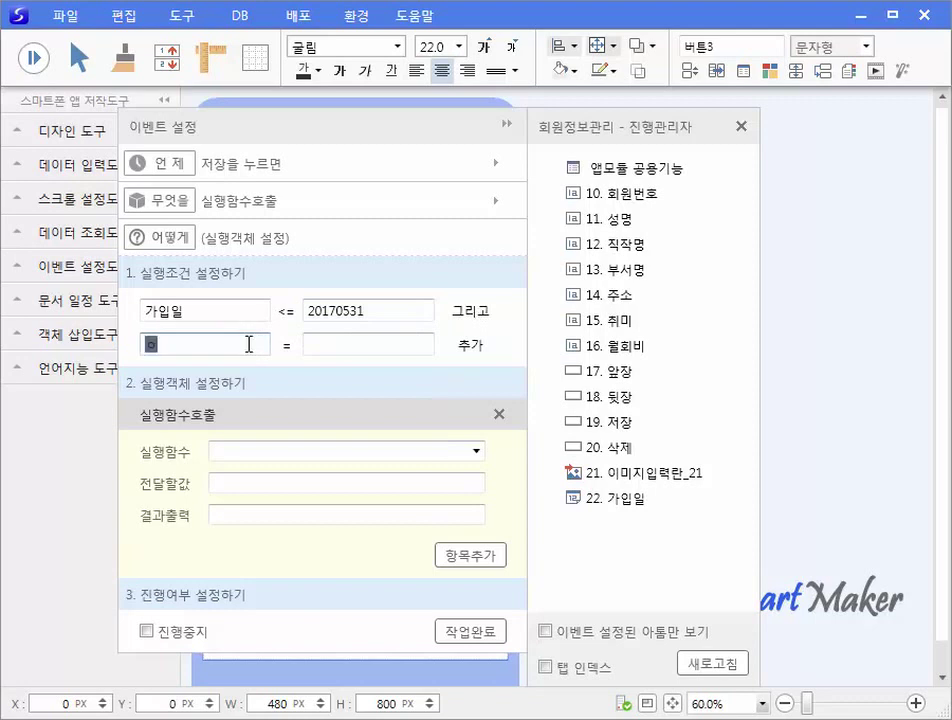
type("월회비")
key("Tab")
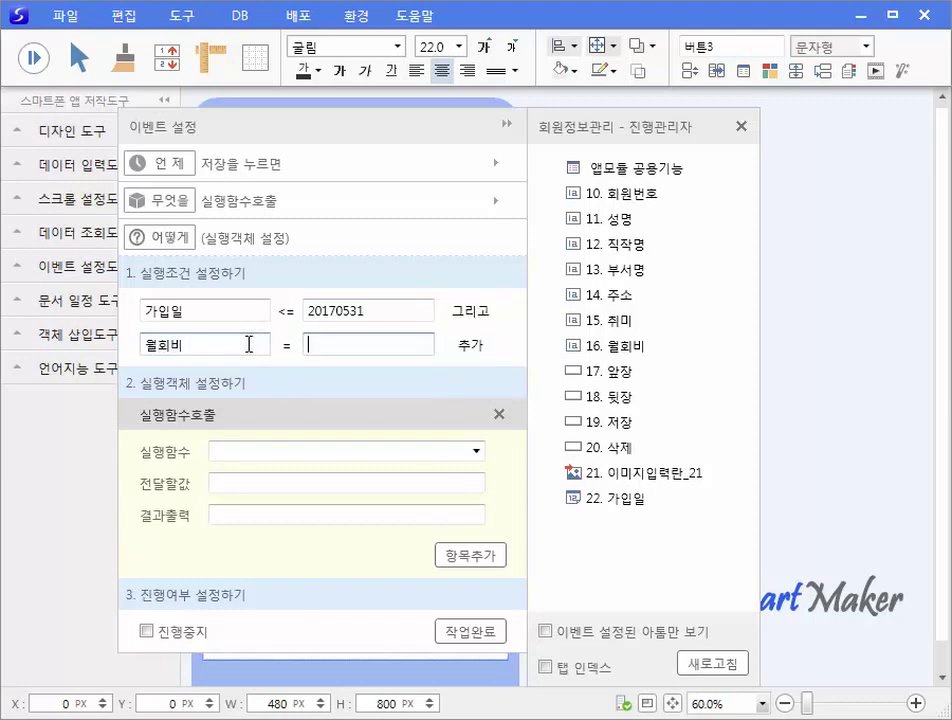
type("30000")
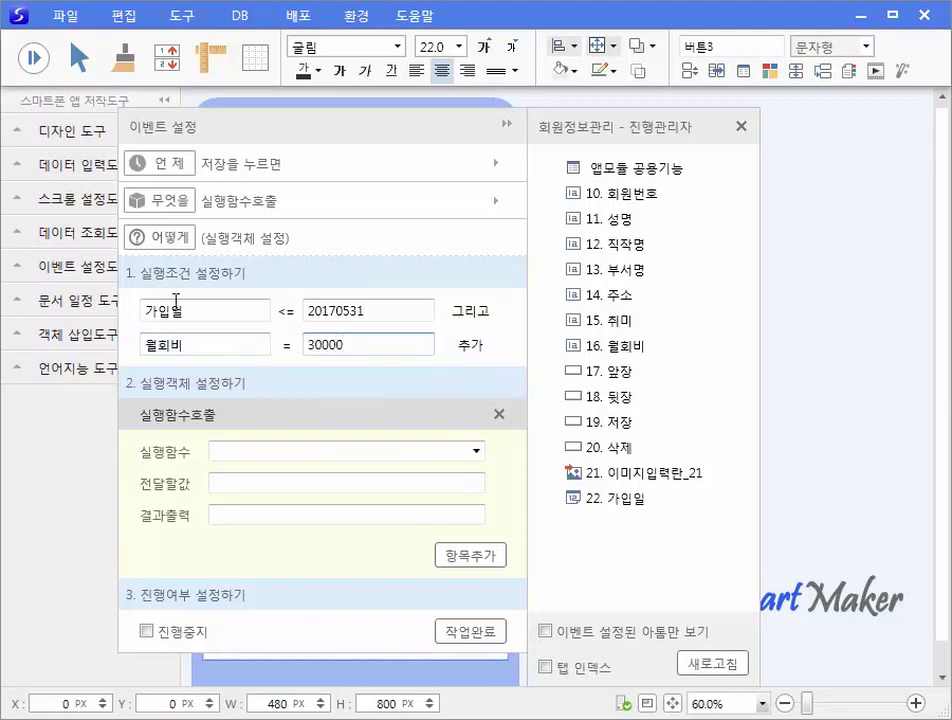
left_click(287, 346)
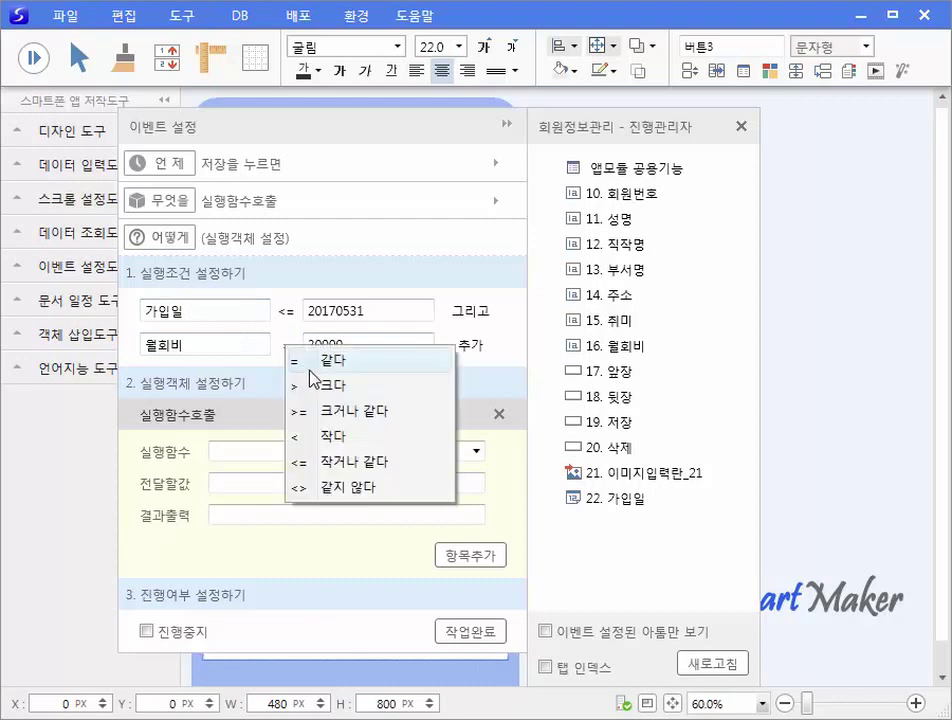
left_click(335, 490)
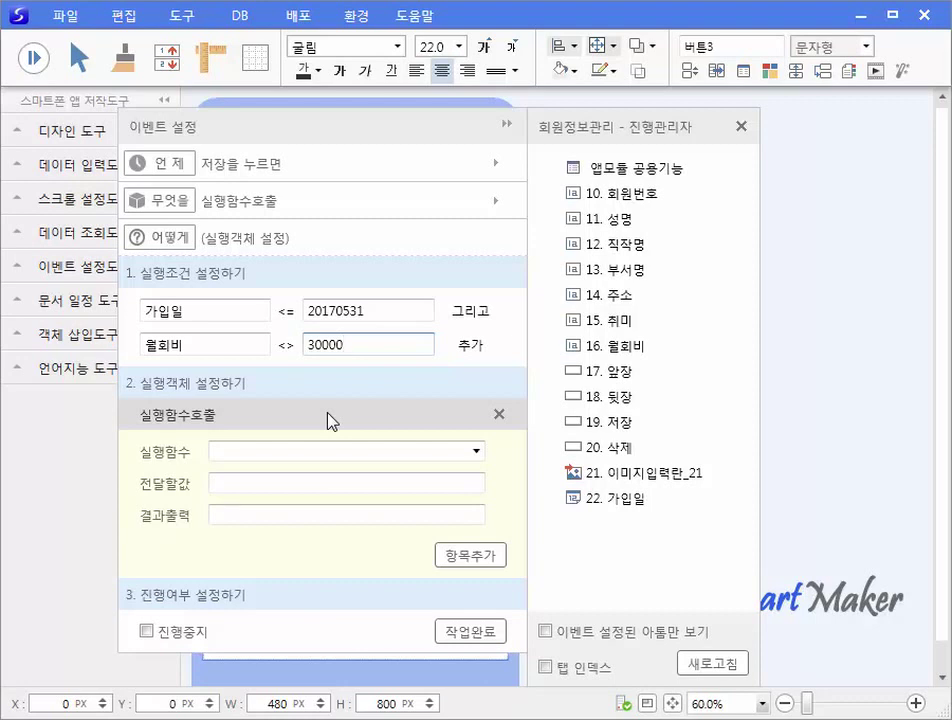
Call the 메시지 function with "2017년 5월 31일 이전 가입자는 월회비가 30000원 입니다." and enable 진행중지 for the event.
left_click(477, 451)
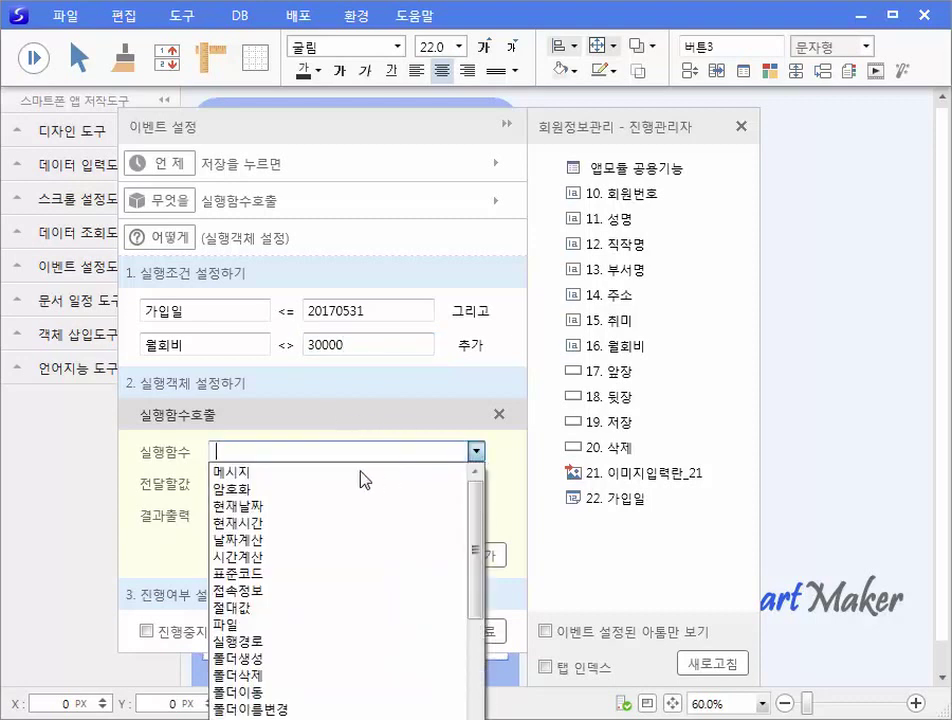
left_click(320, 472)
left_click(317, 484)
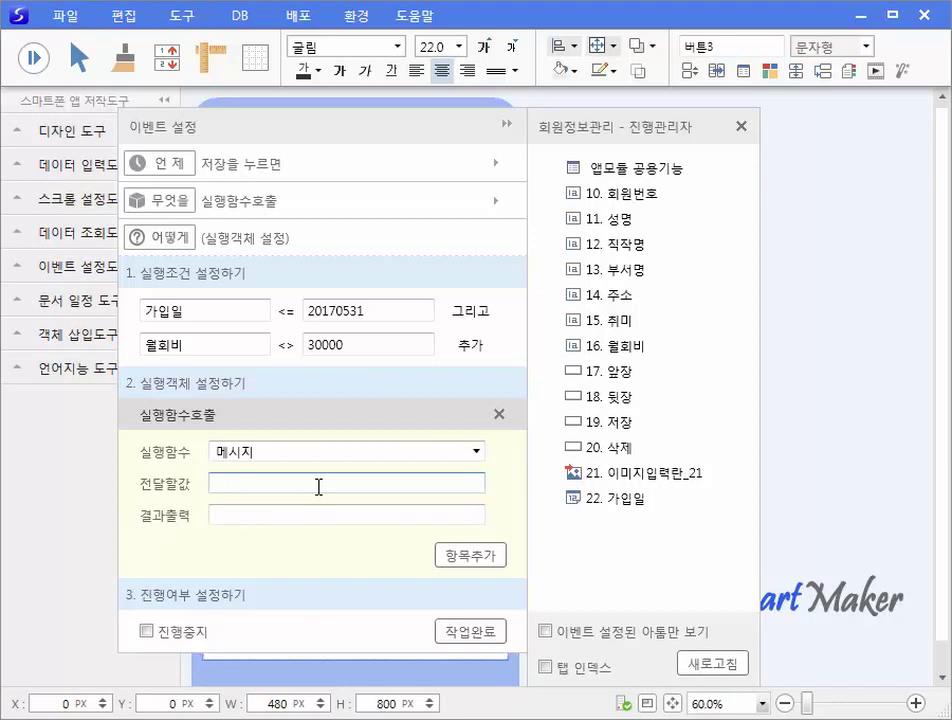
type("2017년 5월 31일 이전 가입자는 ")
type("월회비가 30000원 입니다.")
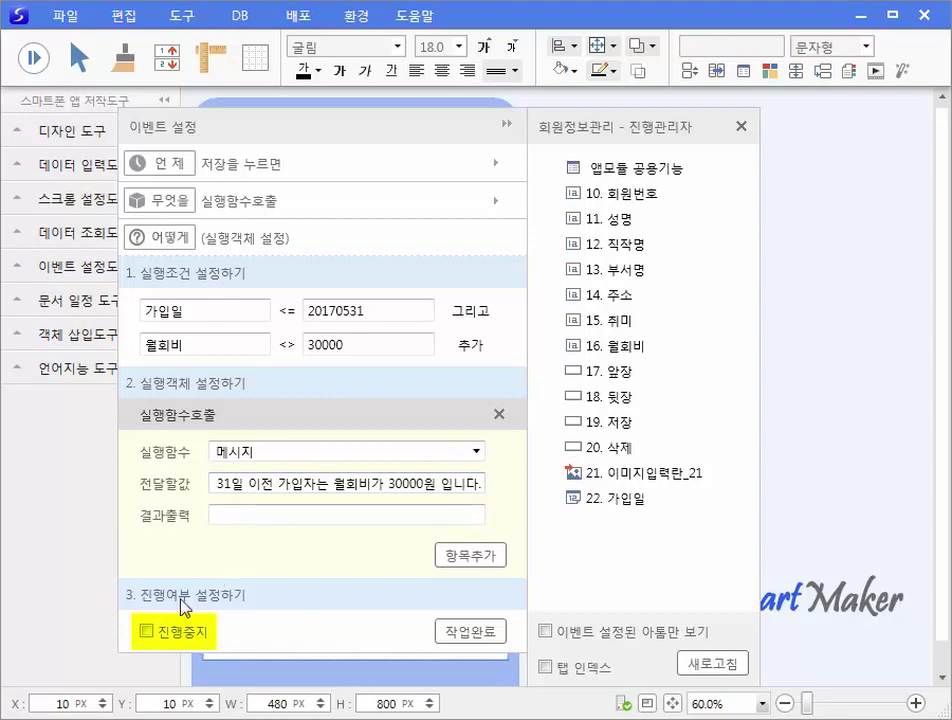
left_click(146, 631)
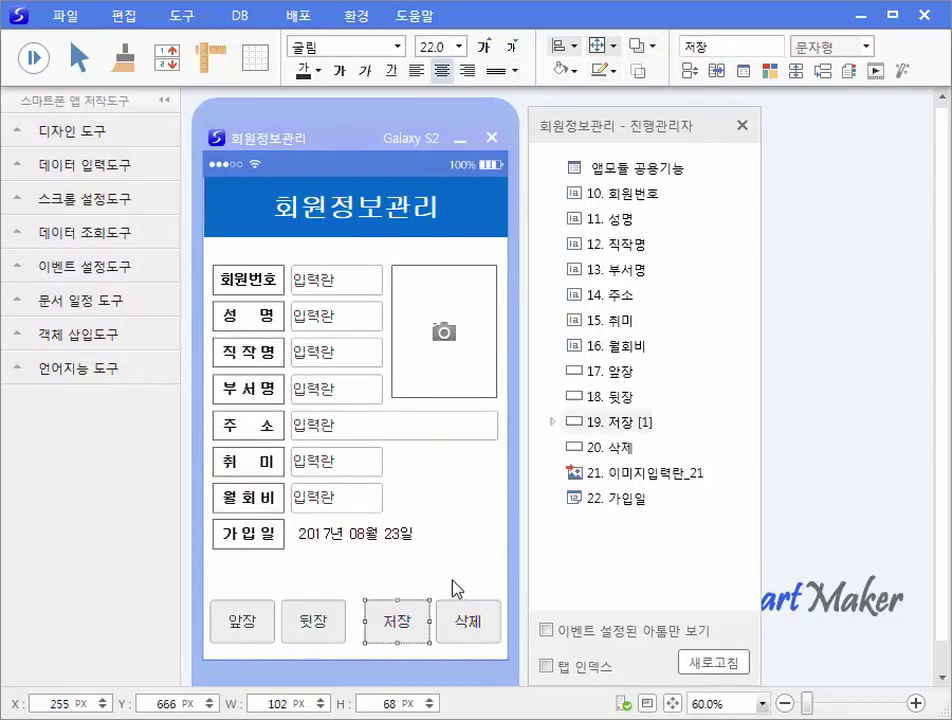
Run the app and enter 20000 as the 월회비.
left_click(34, 57)
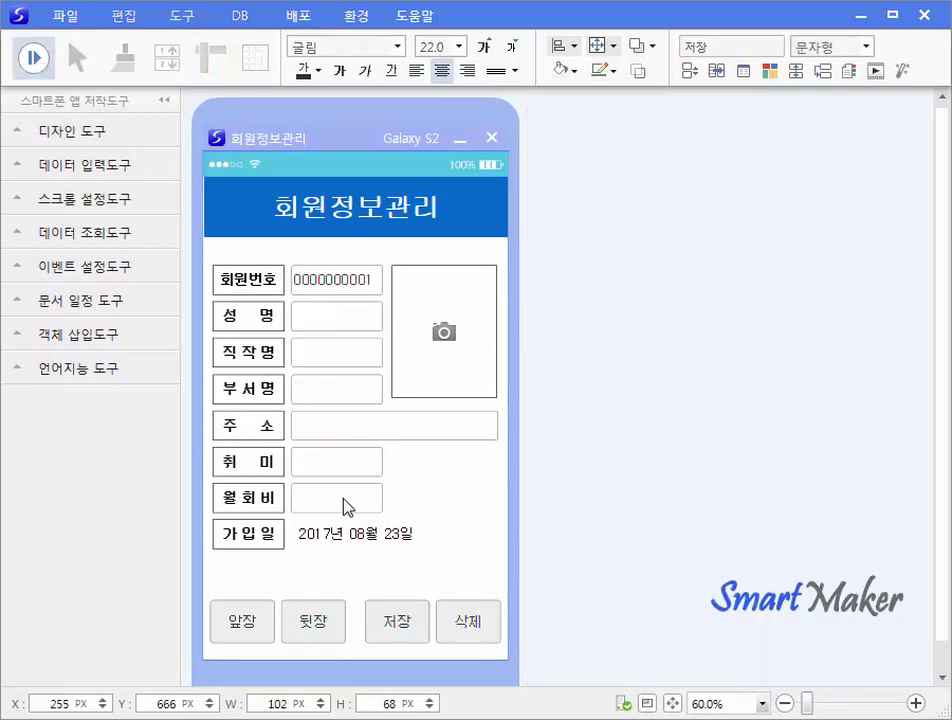
left_click(343, 500)
type("20000")
Set the 가입일 to 2017년 05월 11일, try to save the record, and dismiss the resulting message.
left_click(355, 533)
left_click(455, 656)
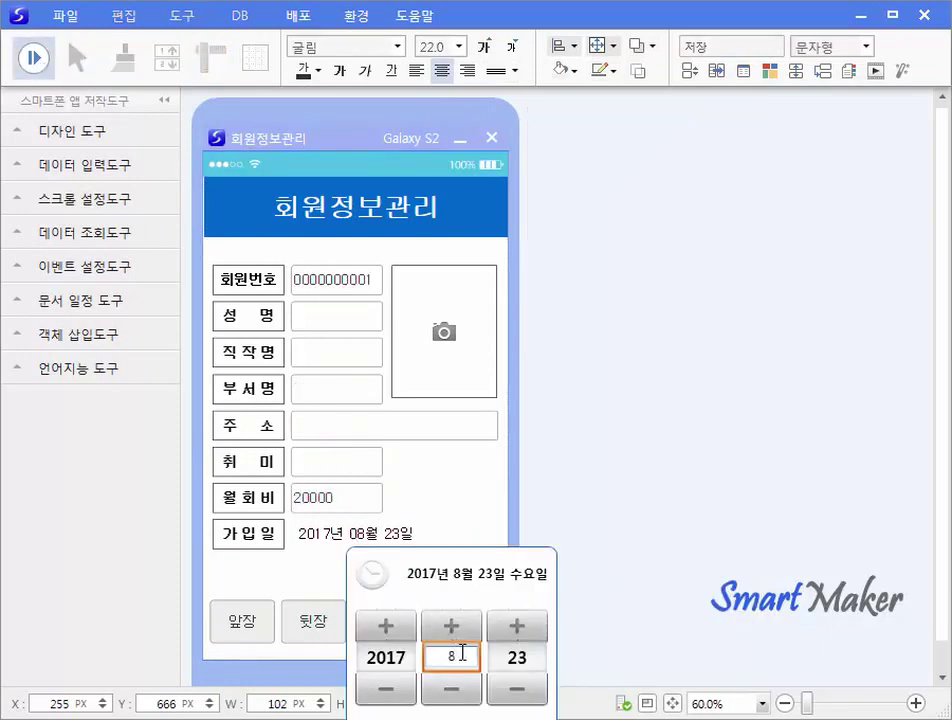
left_click(453, 688)
left_click(453, 688)
left_click(453, 688)
left_click(522, 657)
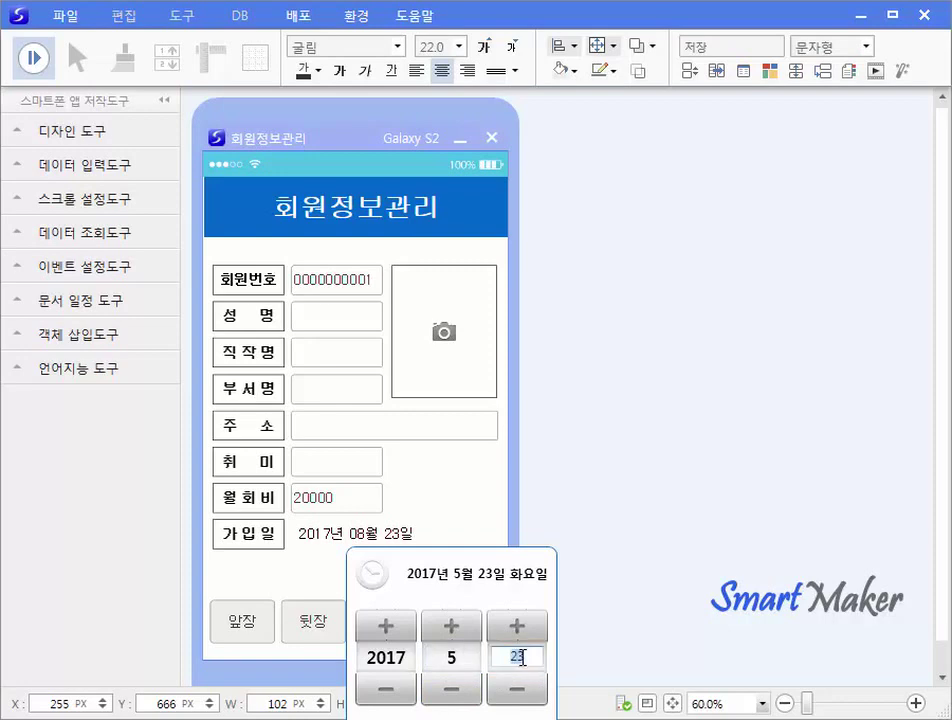
type("11")
key("Return")
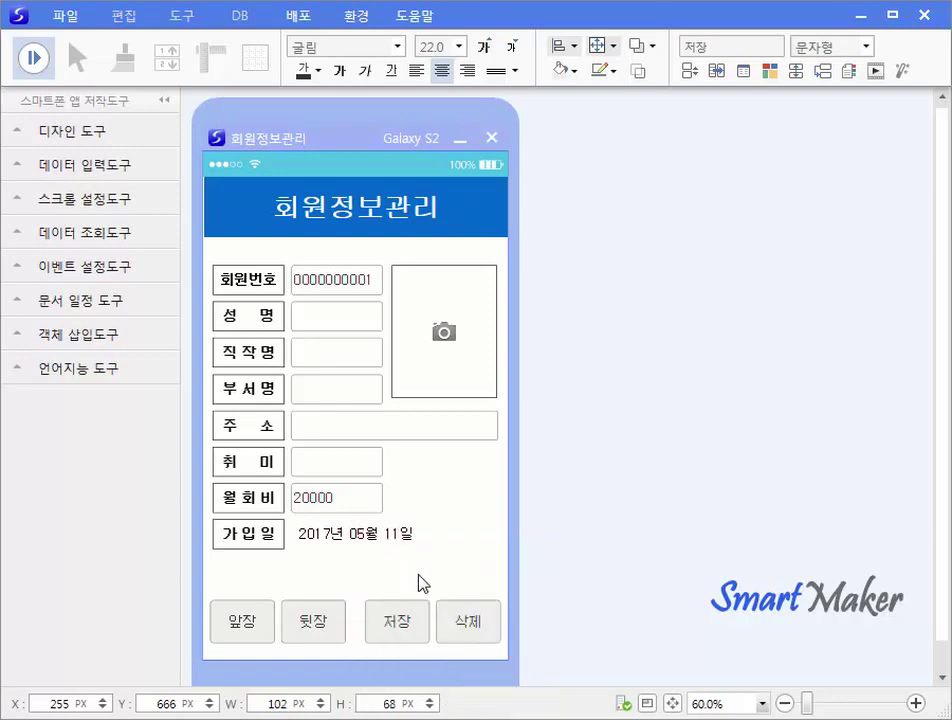
left_click(398, 622)
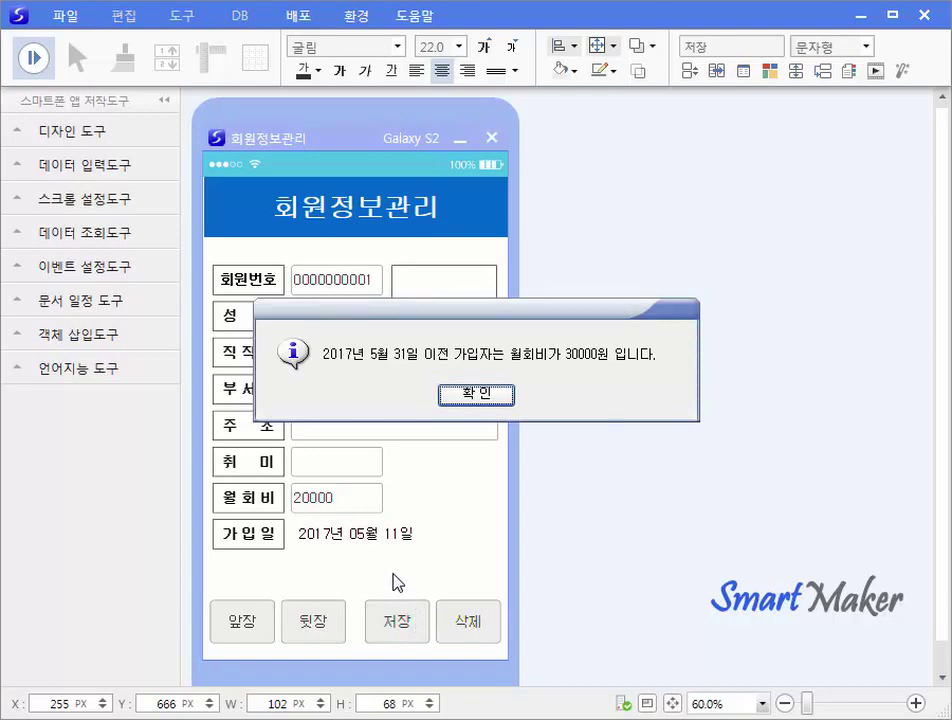
left_click(471, 396)
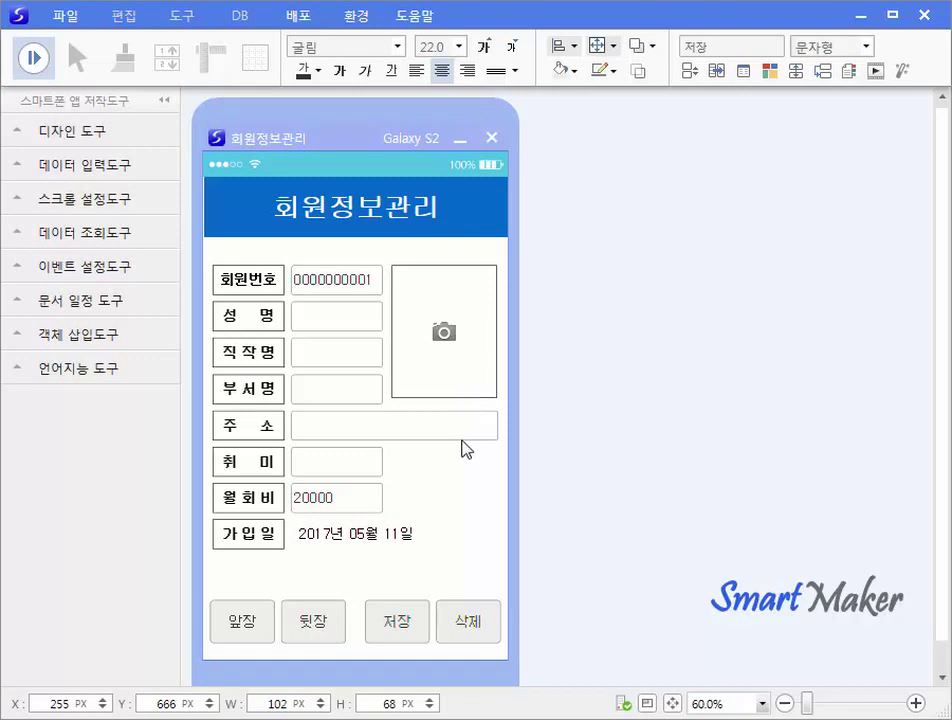
Change the 월회비 to 30000 and save the member record.
left_click_drag(325, 503, 285, 505)
type("30000")
left_click(405, 628)
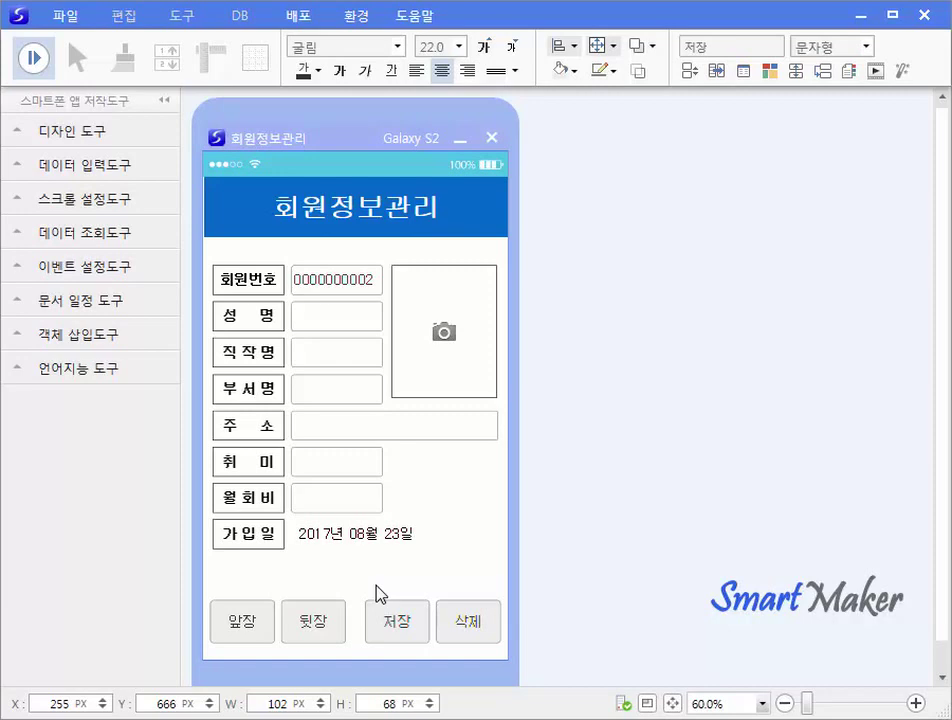
Stop the running app and duplicate the [전] 누름 event of the 저장 button onto the same button.
left_click(37, 60)
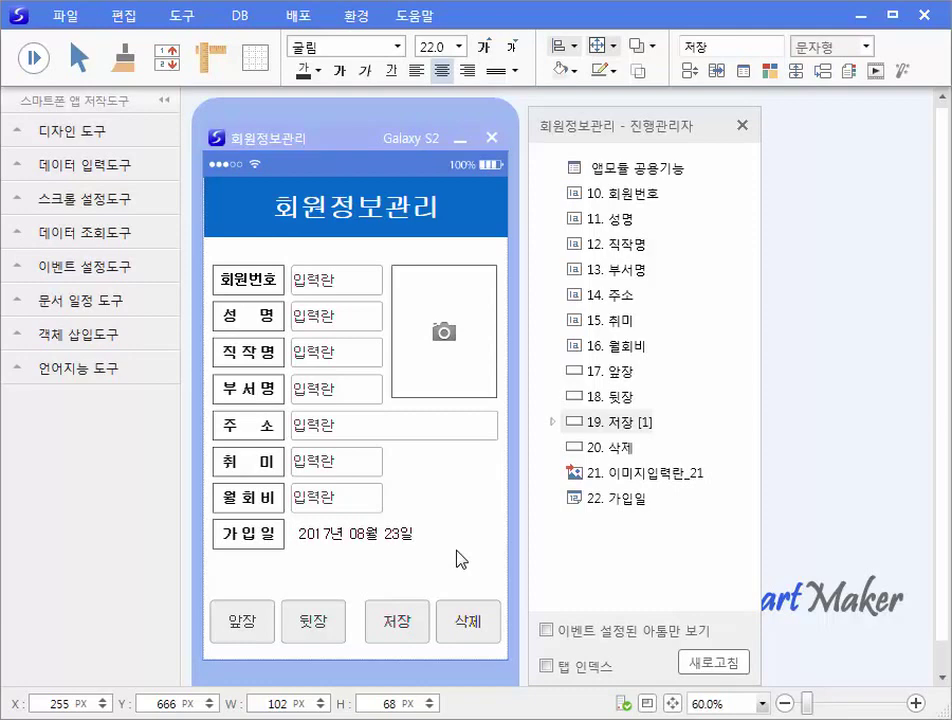
left_click(554, 423)
right_click(624, 452)
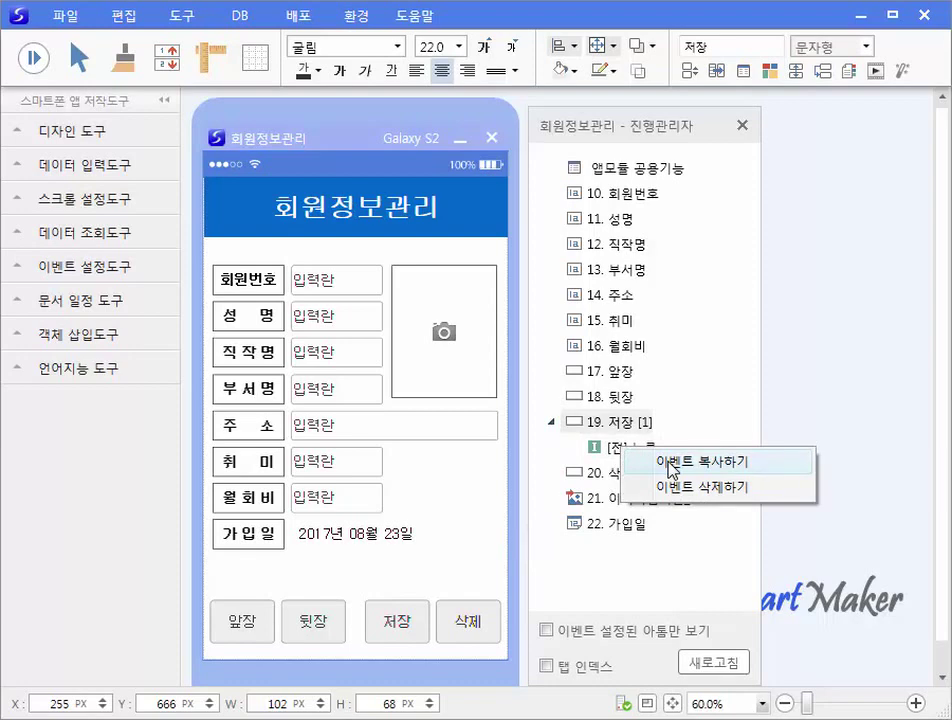
left_click(669, 464)
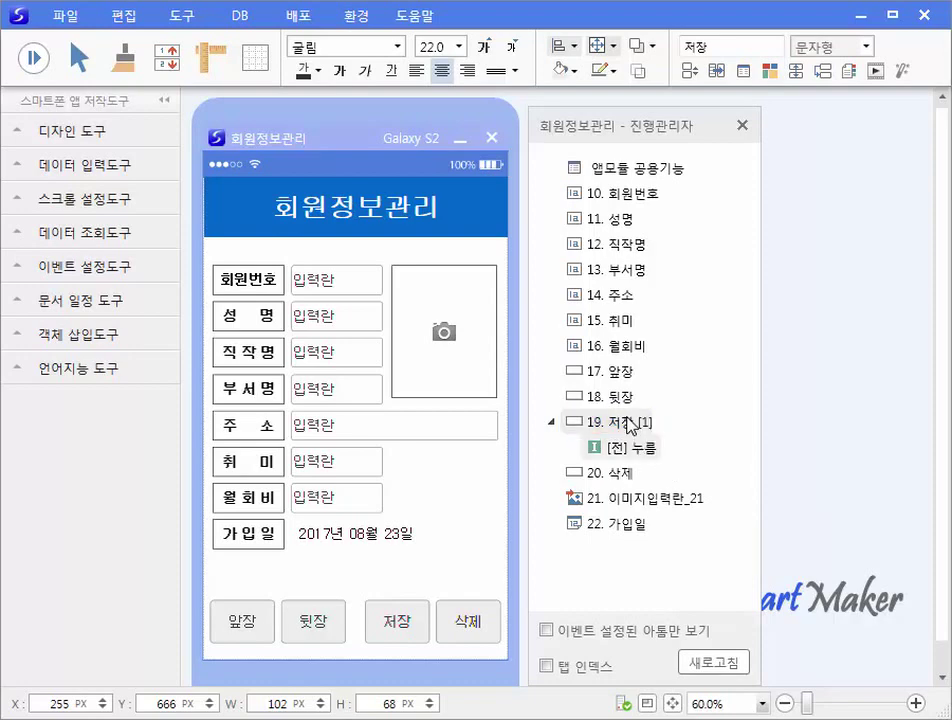
right_click(654, 422)
left_click(678, 437)
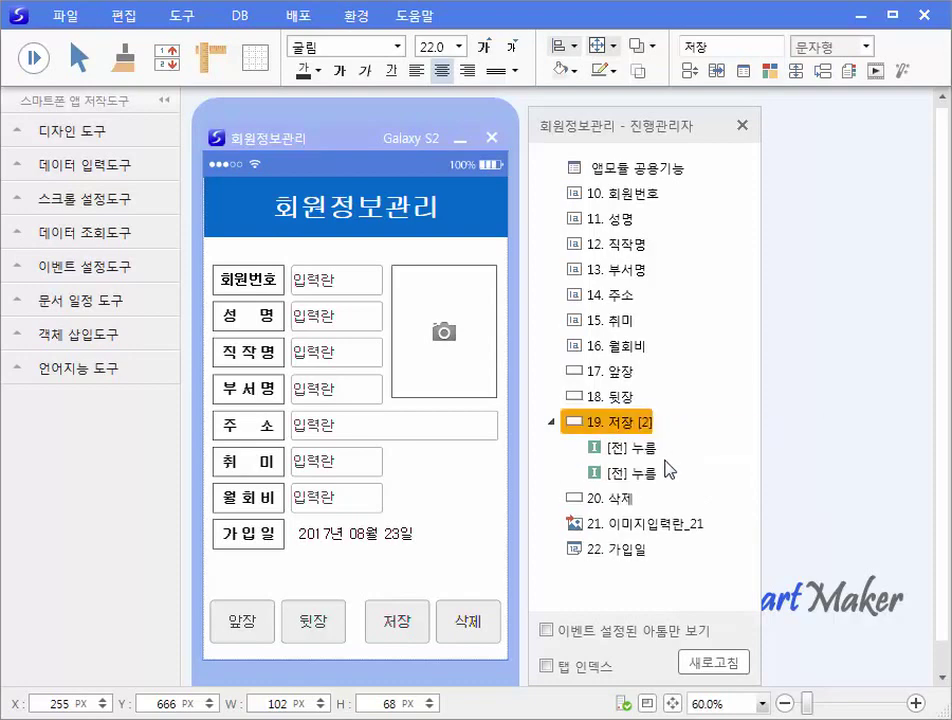
Change the copied event's execution conditions to 가입일 > 20170531 and 월회비 <> 50000.
left_click(650, 473)
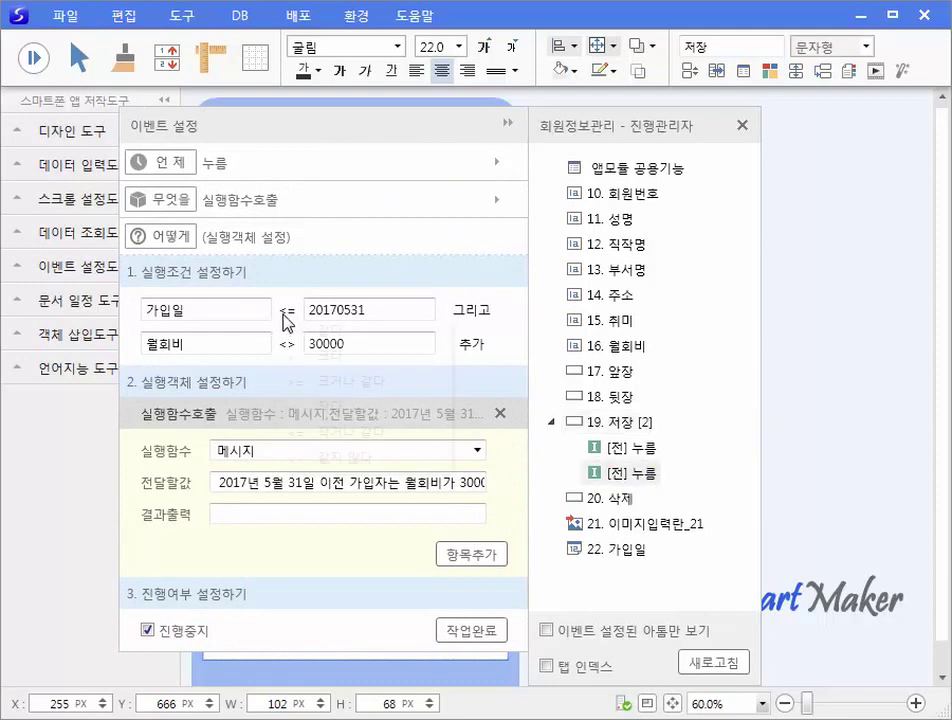
left_click(287, 310)
left_click(330, 353)
left_click_drag(370, 340, 272, 342)
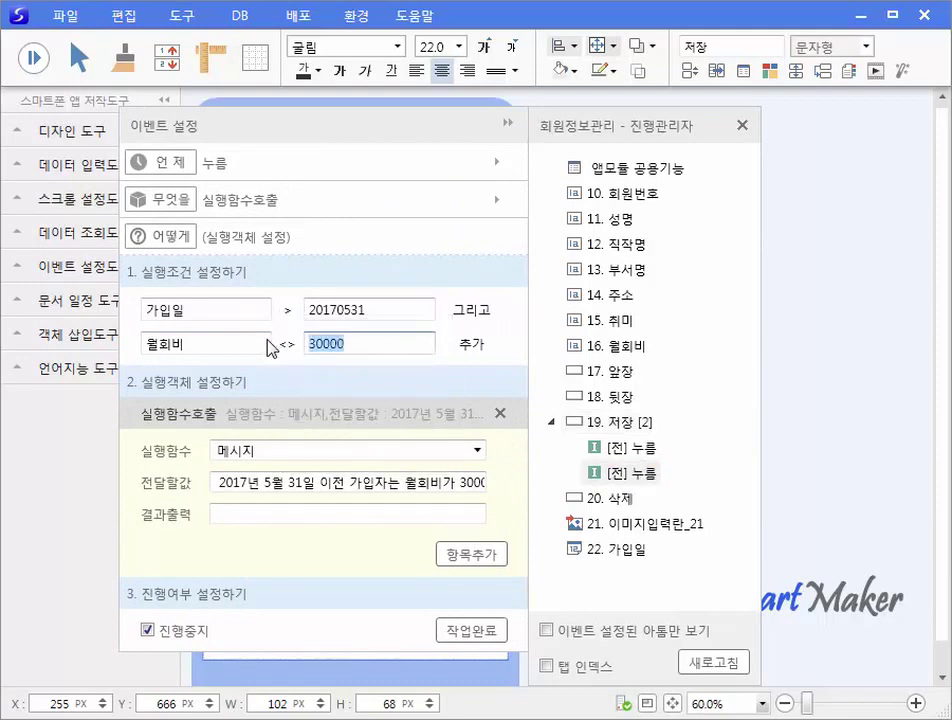
type("50000")
Change the copied event's message to "2017년 5월 31일 이후 가입자는 월회비가 50000원 입니다." and complete the event setup.
left_click(336, 487)
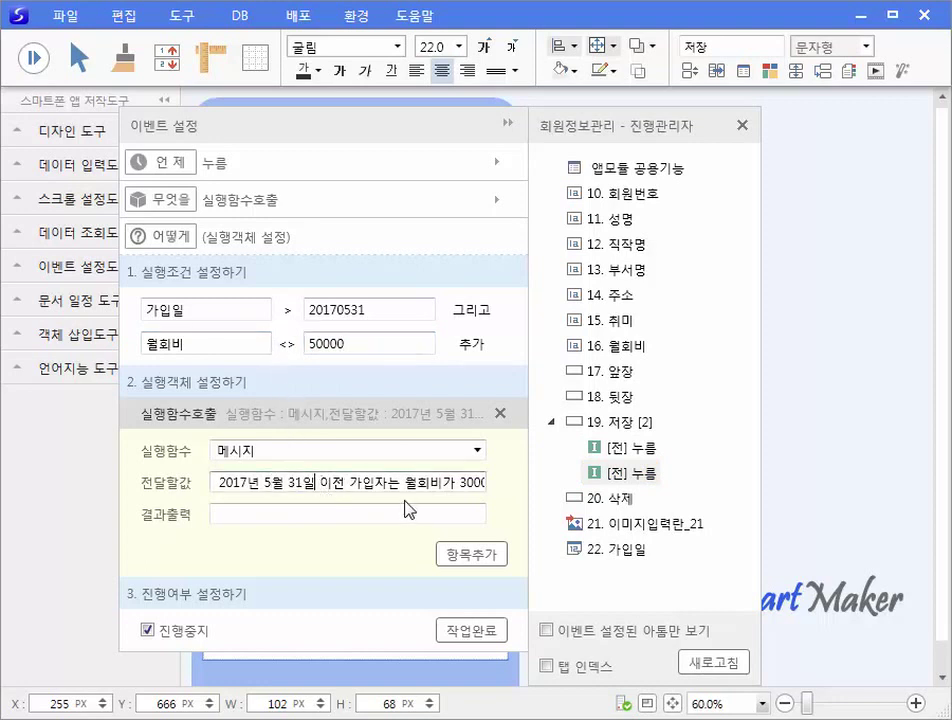
key("shift+End")
type("이후 가입자는 월회비가 50000원 입니다.")
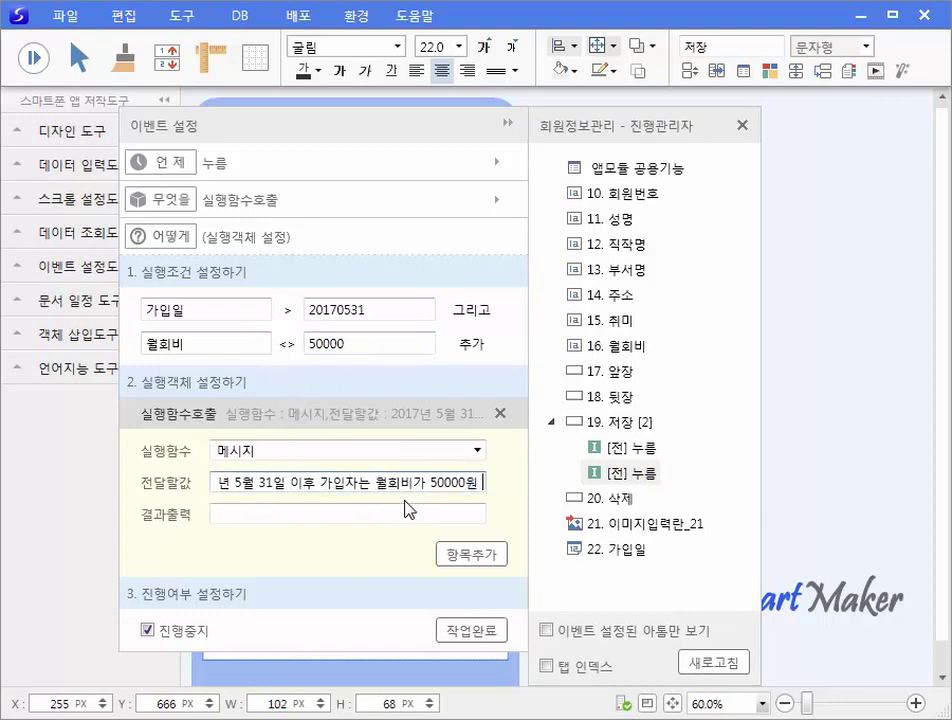
left_click(464, 634)
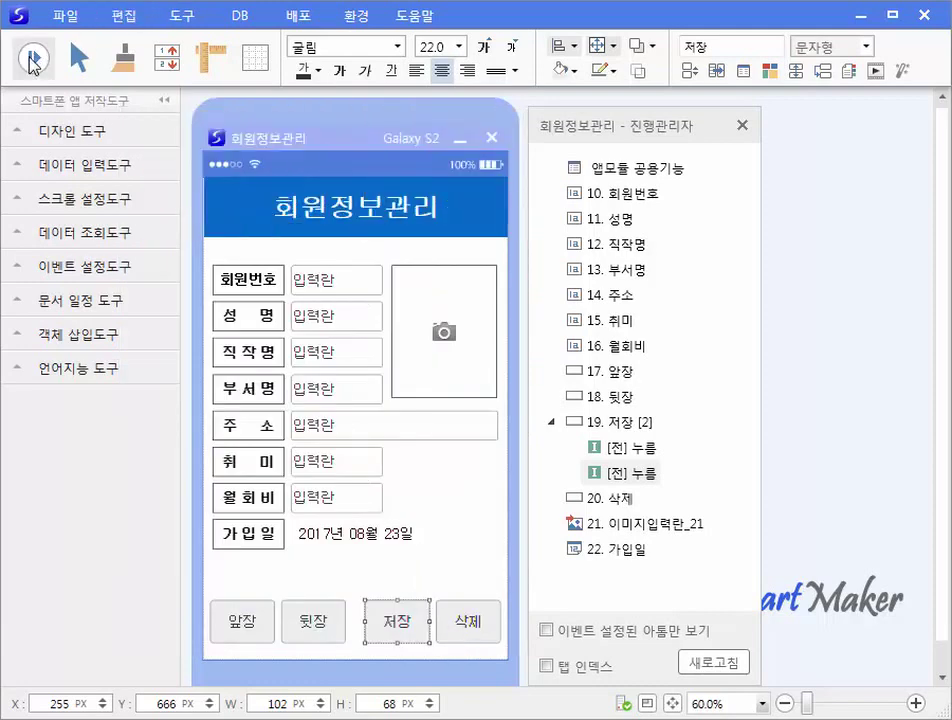
Run the app and try to save a record with 월회비 30000 and 가입일 2017년 08월 22일, dismissing the message.
left_click(33, 60)
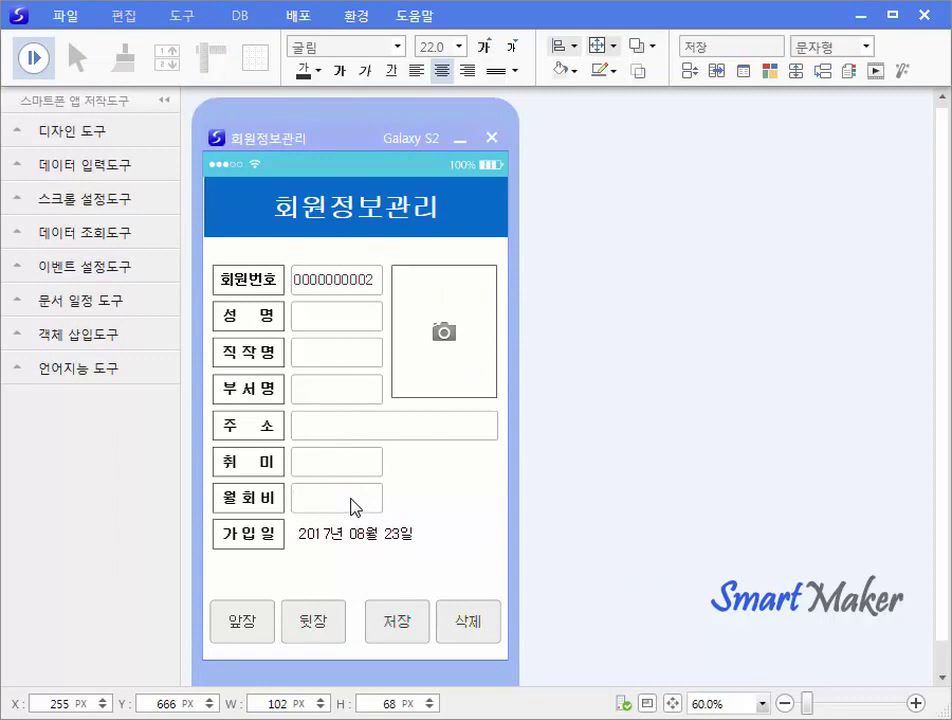
type("30000")
left_click(389, 534)
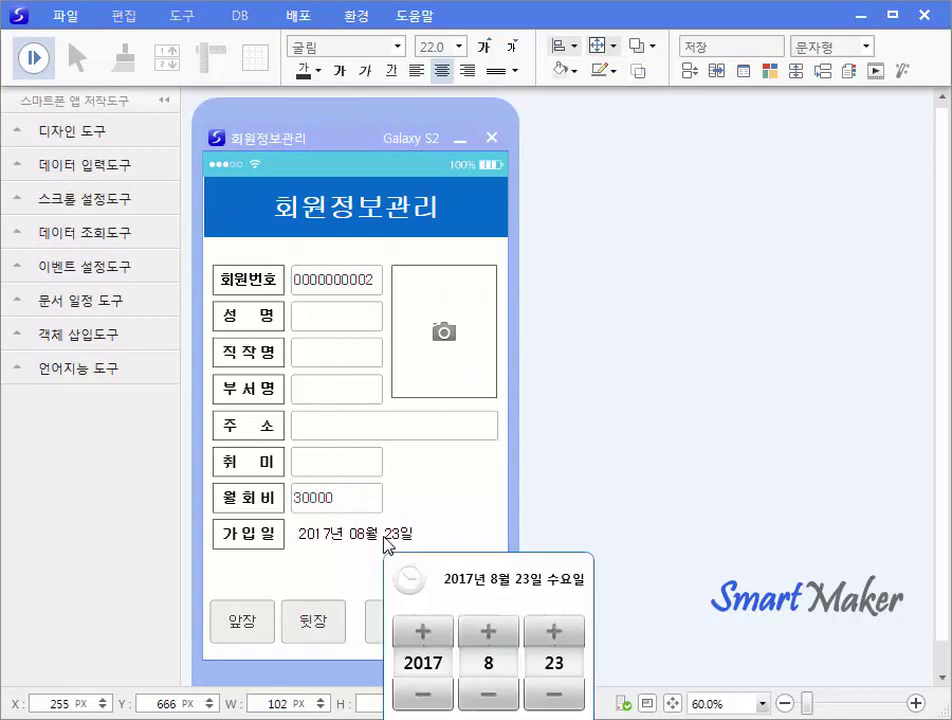
left_click(552, 693)
left_click(430, 719)
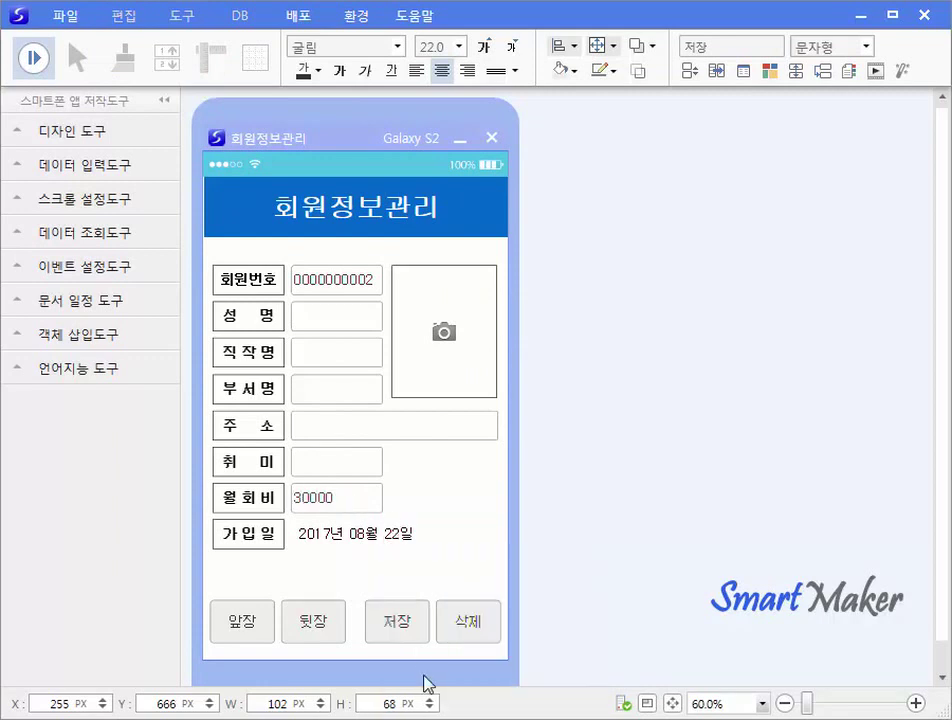
left_click(409, 637)
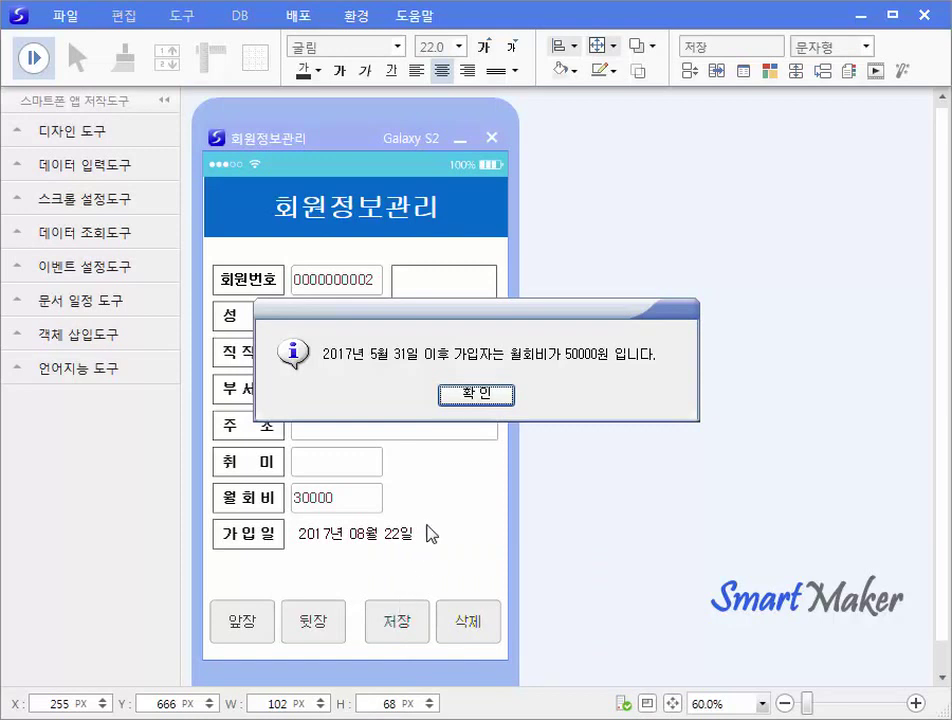
left_click(470, 398)
Correct the 월회비 to 50000 and save the record.
left_click_drag(344, 500, 303, 522)
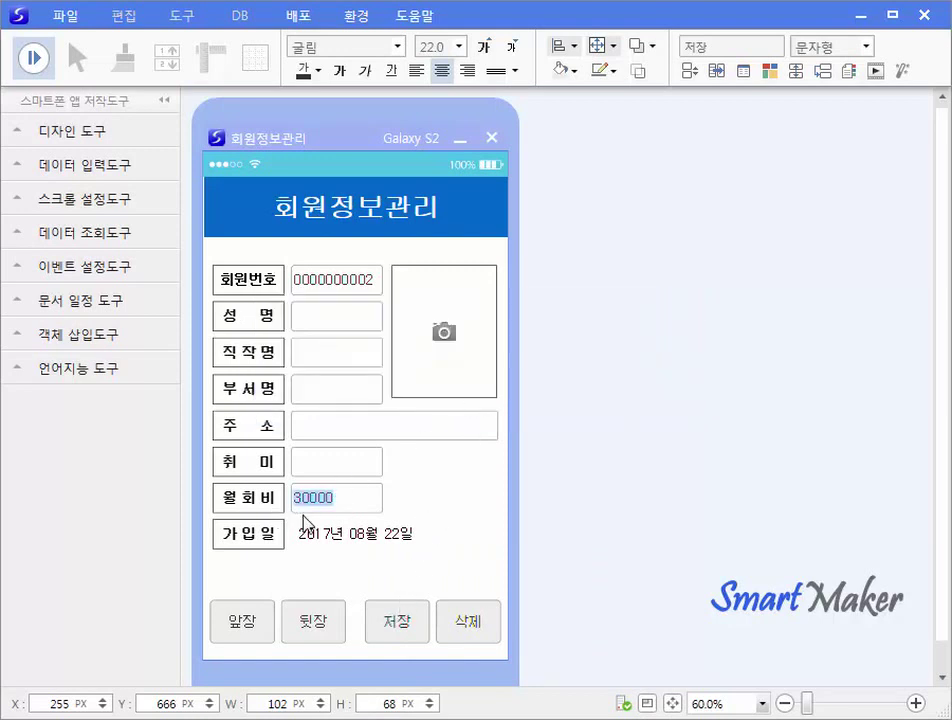
type("50000")
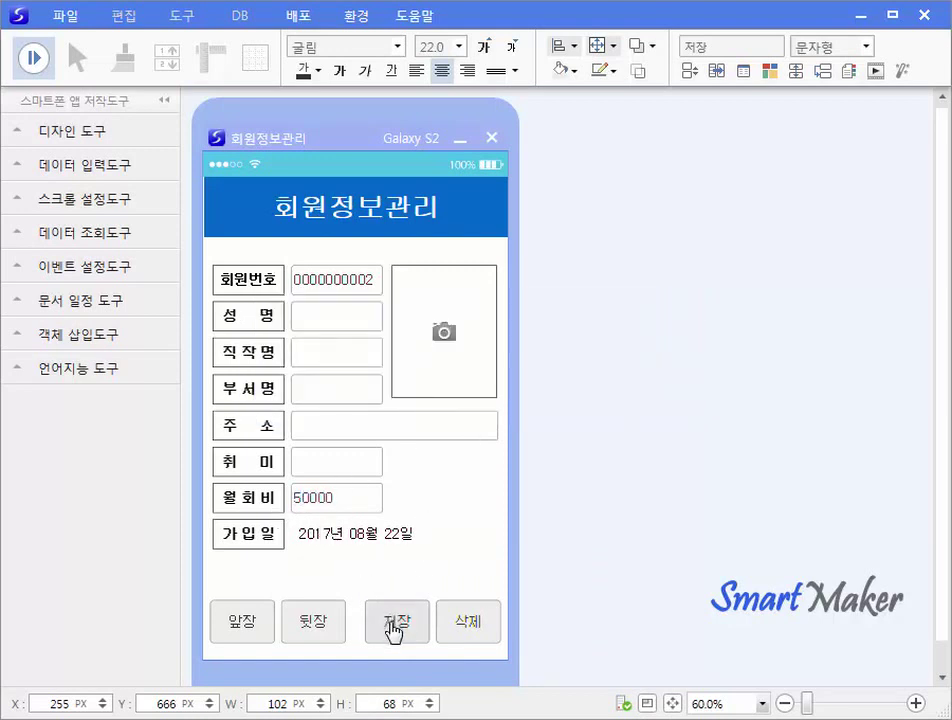
left_click(395, 626)
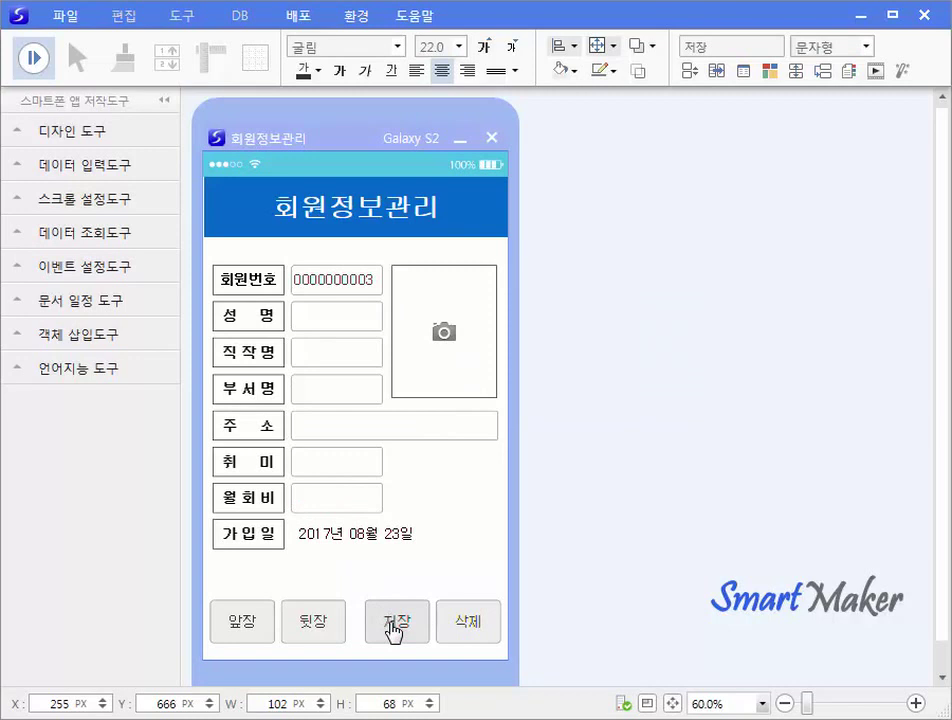